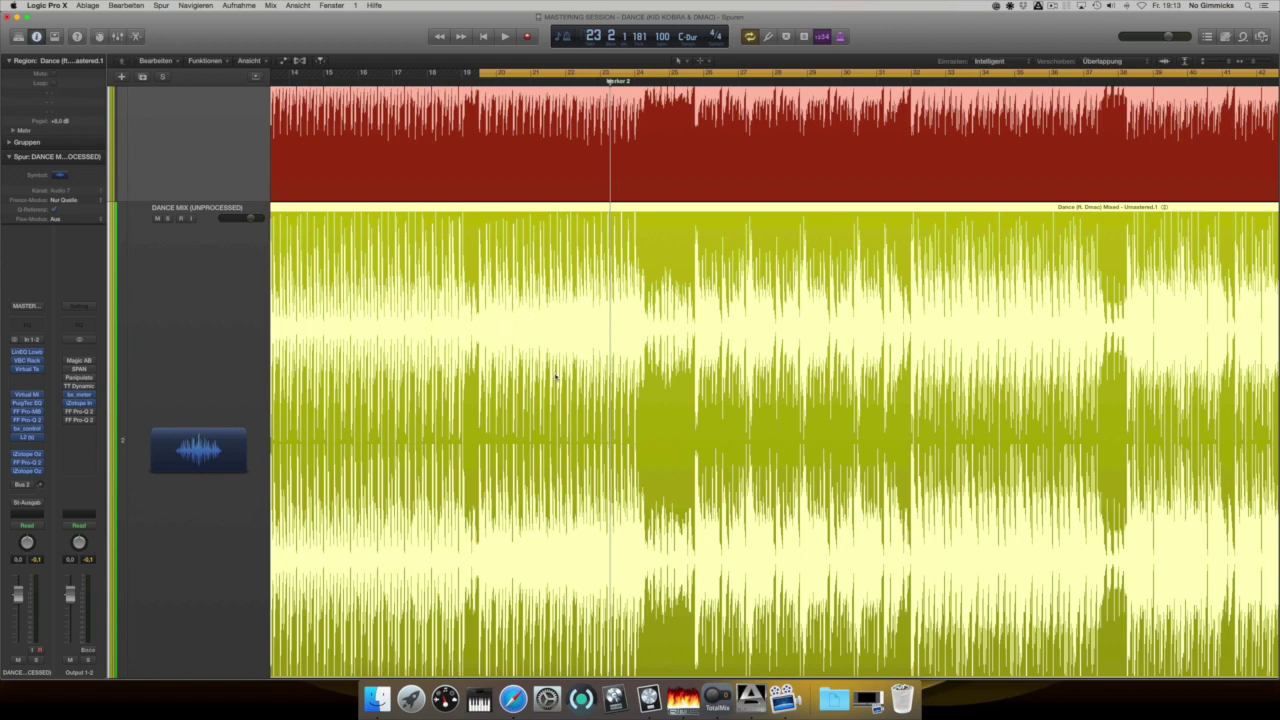
- Solo the DANCE MASTER (PROCESSED) track and play it back
{"action": "scroll", "coordinate": [556, 377], "scroll_direction": "up", "scroll_amount": 5}
{"action": "scroll", "coordinate": [556, 377], "scroll_direction": "up", "scroll_amount": 2}
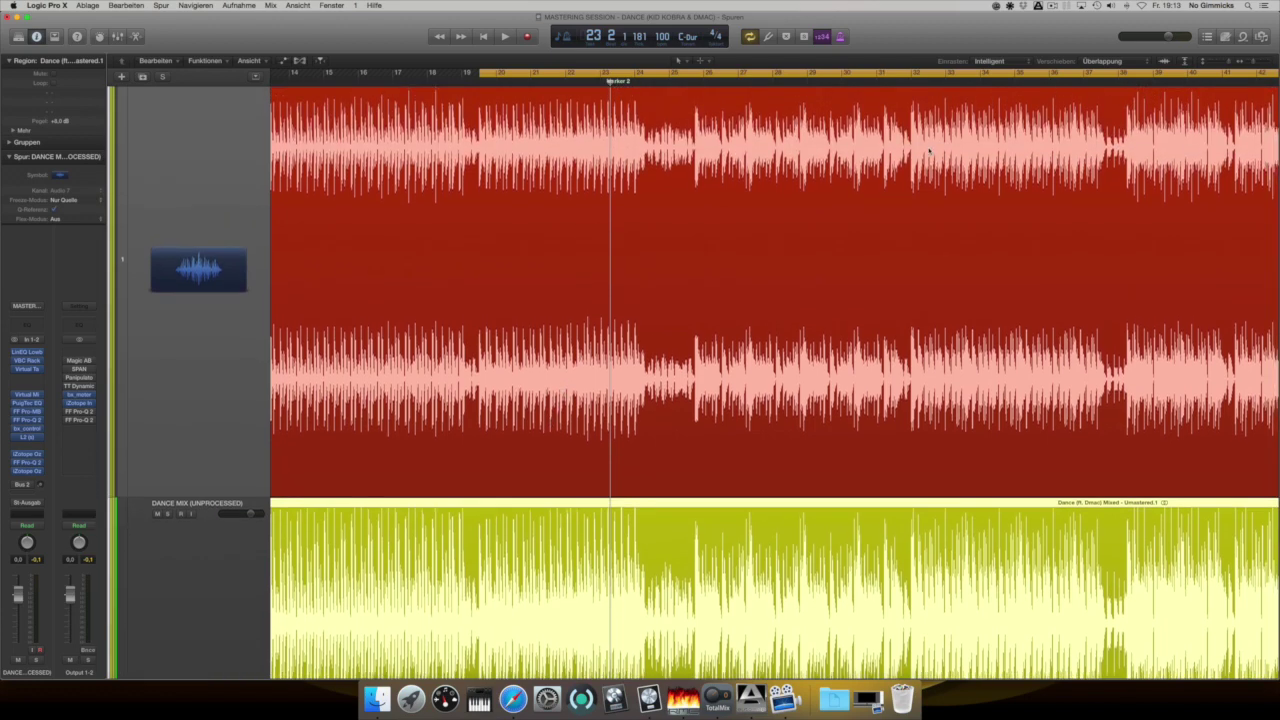
{"action": "left_click_drag", "start_coordinate": [1229, 63], "coordinate": [1250, 62]}
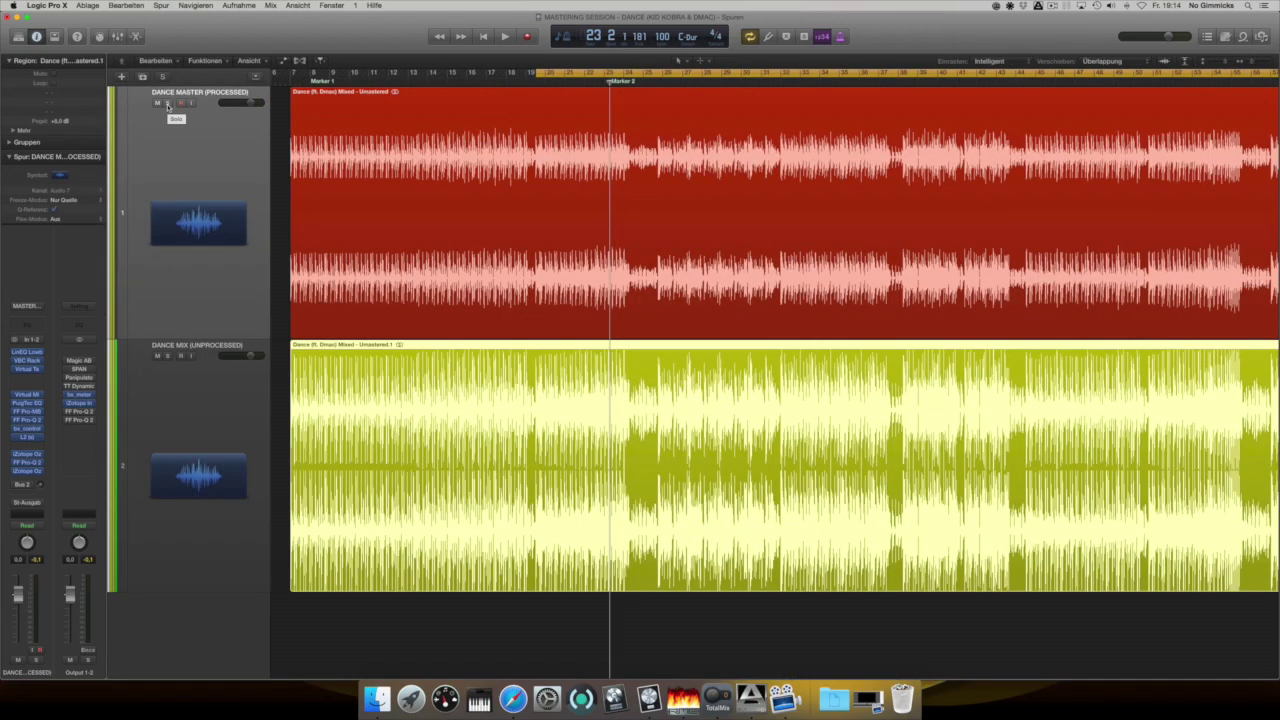
{"action": "left_click", "coordinate": [168, 104]}
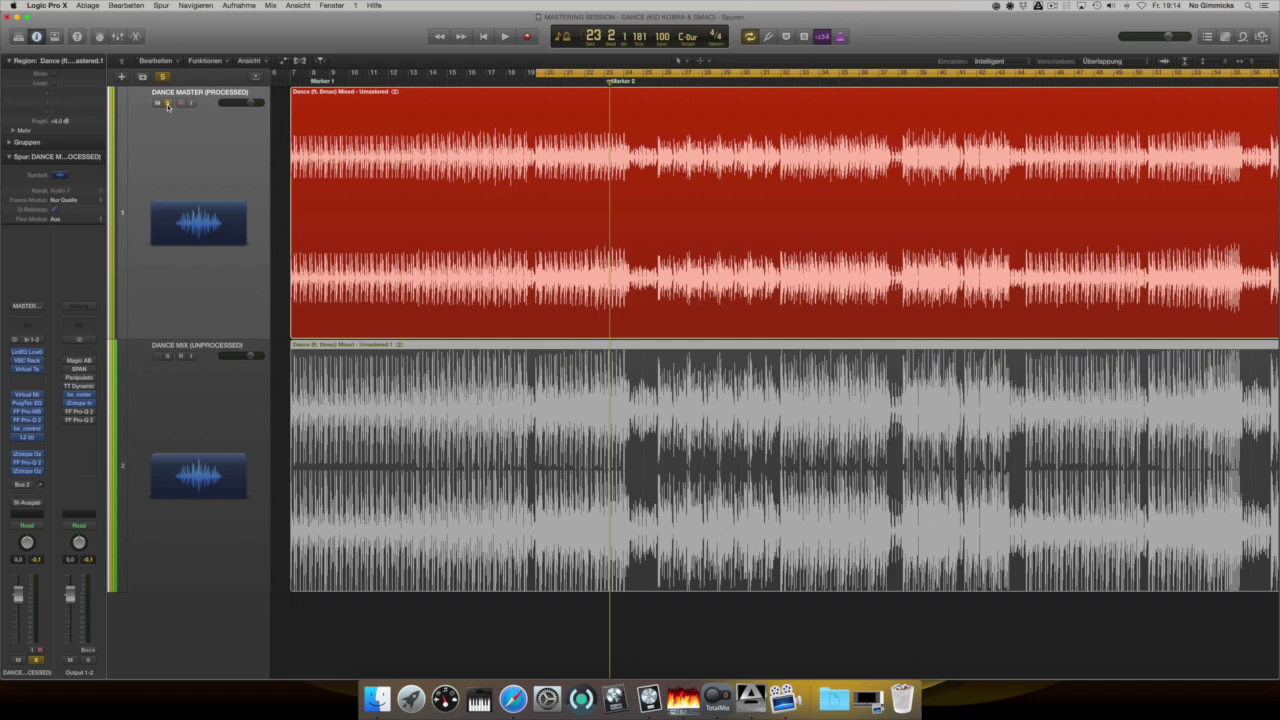
{"action": "key", "text": "space"}
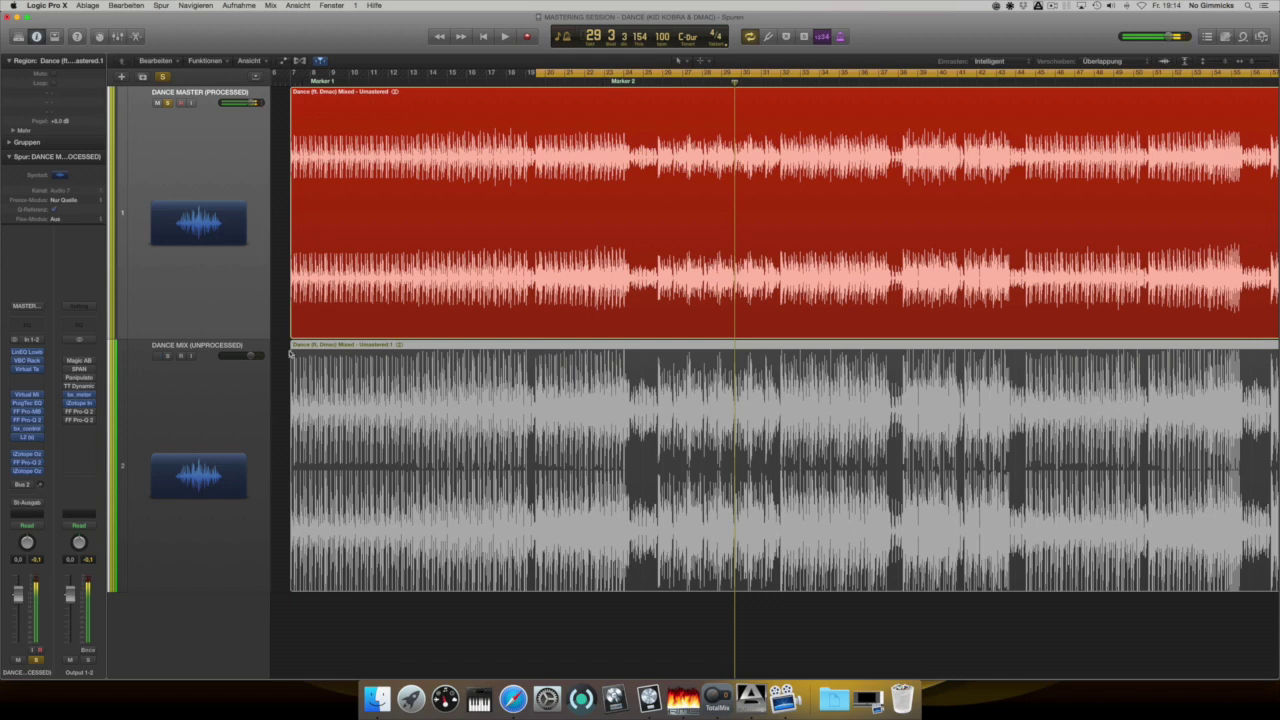
- Switch the solo from the processed master to the DANCE MIX (UNPROCESSED) track and play the unprocessed mix
{"action": "left_click", "coordinate": [168, 356]}
{"action": "left_click", "coordinate": [167, 104]}
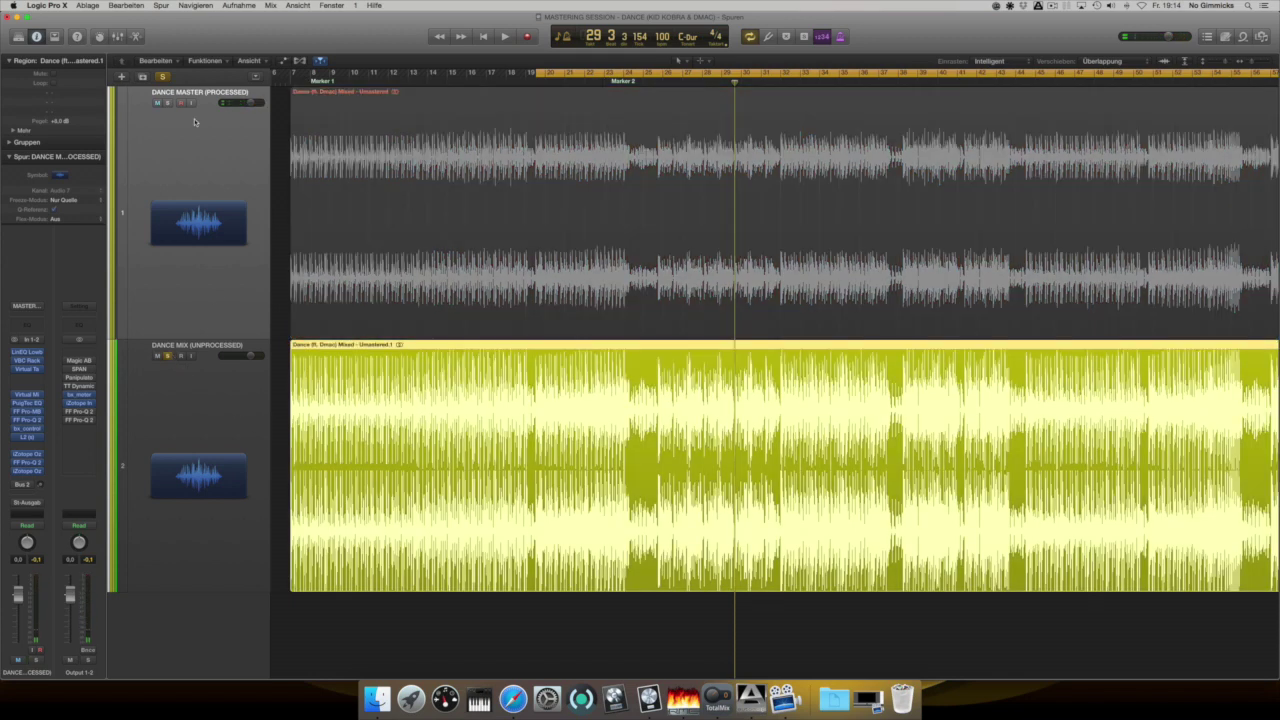
{"action": "key", "text": "space"}
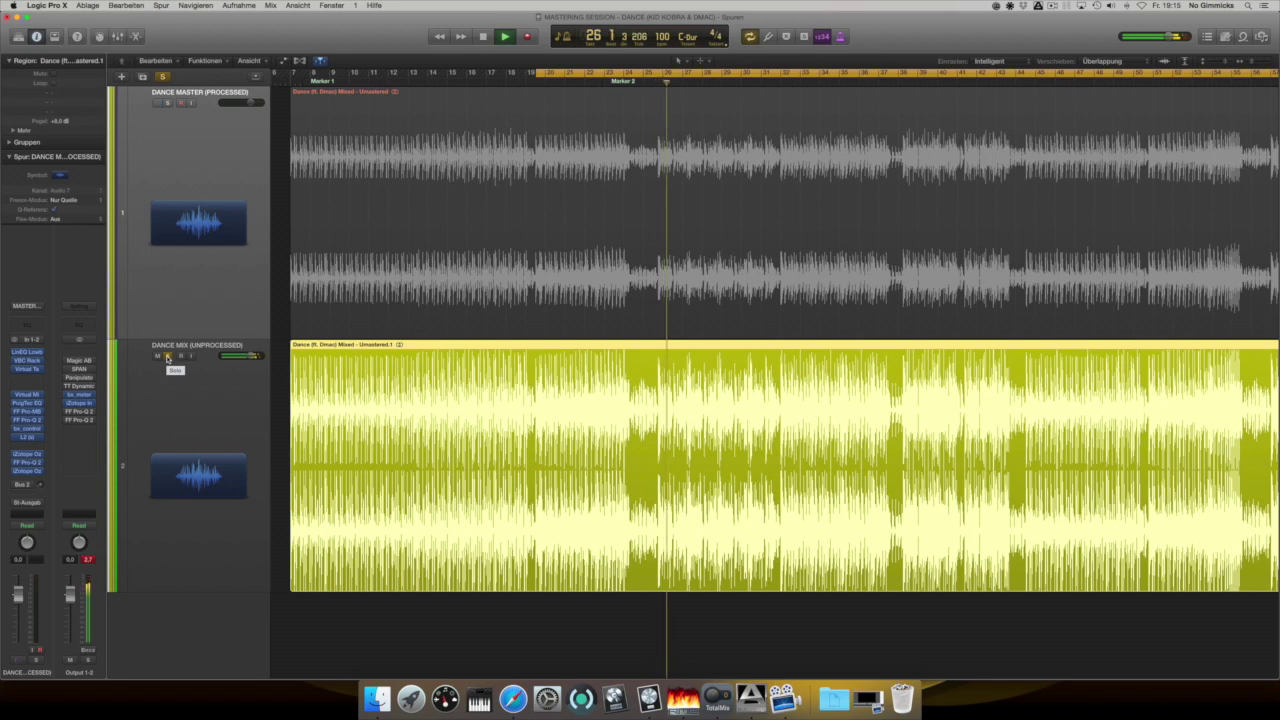
- Compare the processed master with the unprocessed mix during playback by alternating the mix's solo and mute, ending with the unprocessed mix muted
{"action": "left_click", "coordinate": [168, 357]}
{"action": "left_click", "coordinate": [157, 357]}
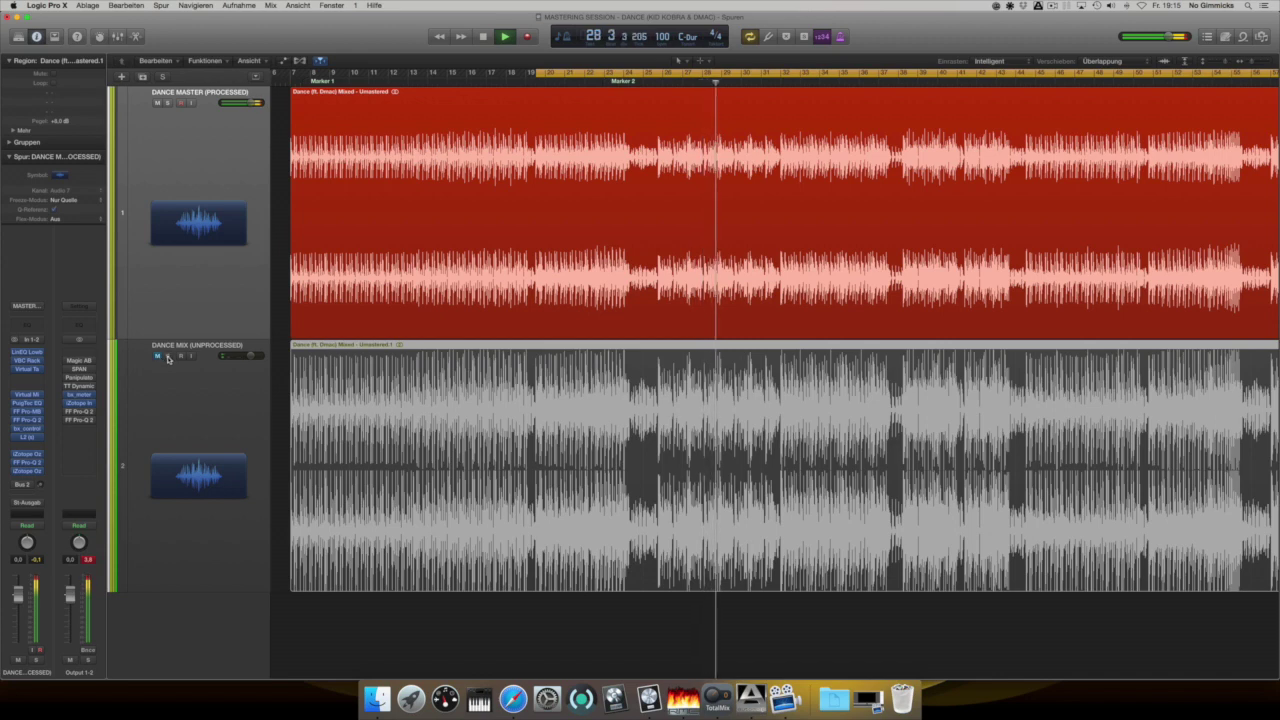
{"action": "left_click", "coordinate": [167, 357]}
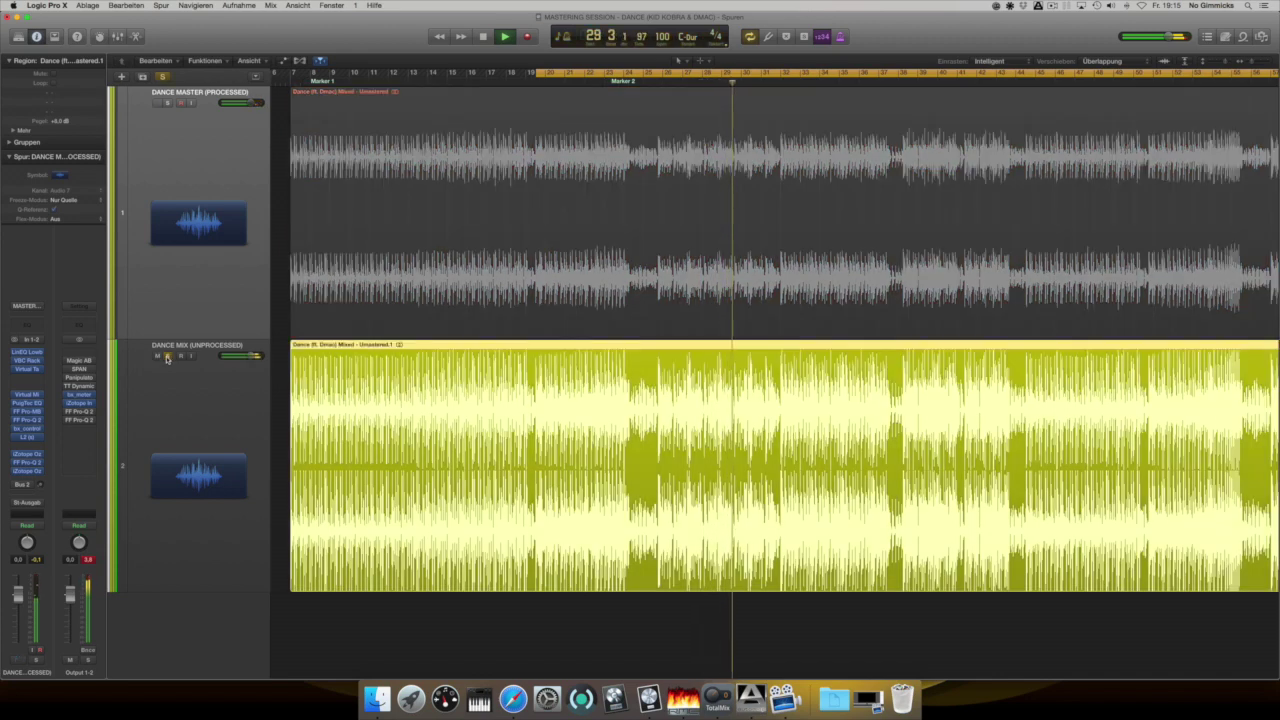
{"action": "left_click", "coordinate": [167, 357]}
{"action": "left_click", "coordinate": [157, 357]}
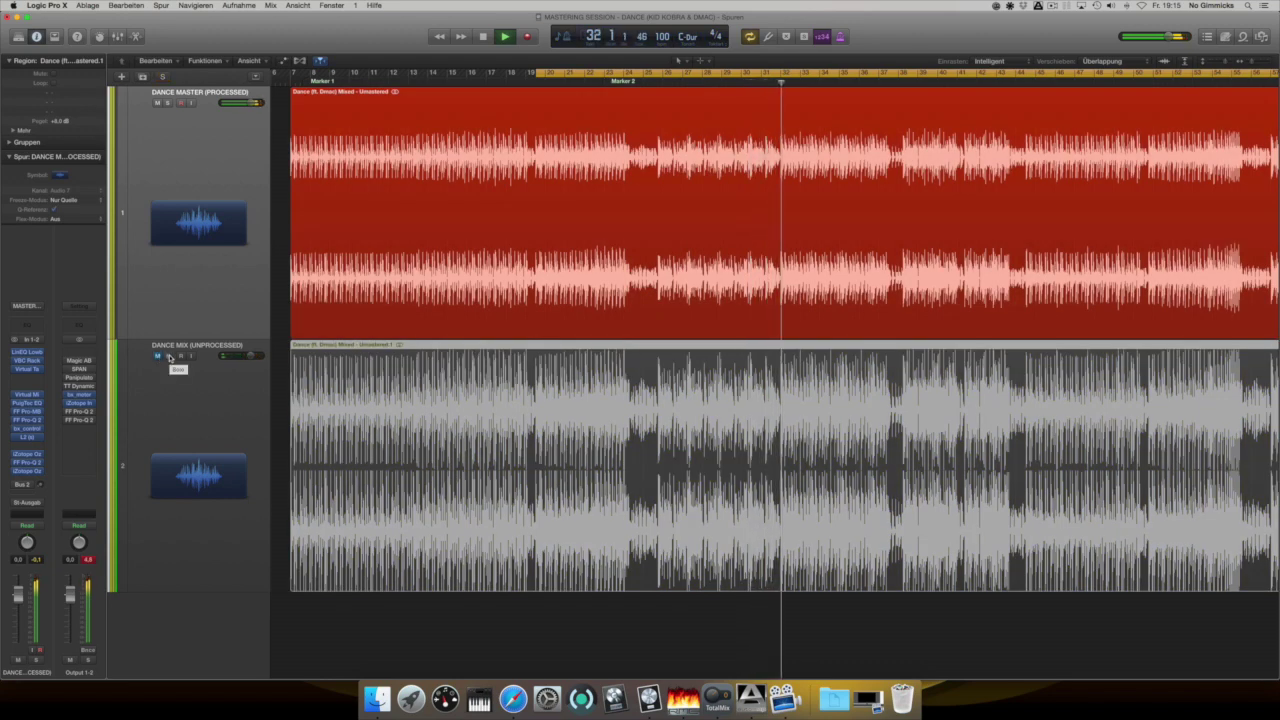
{"action": "left_click", "coordinate": [168, 357]}
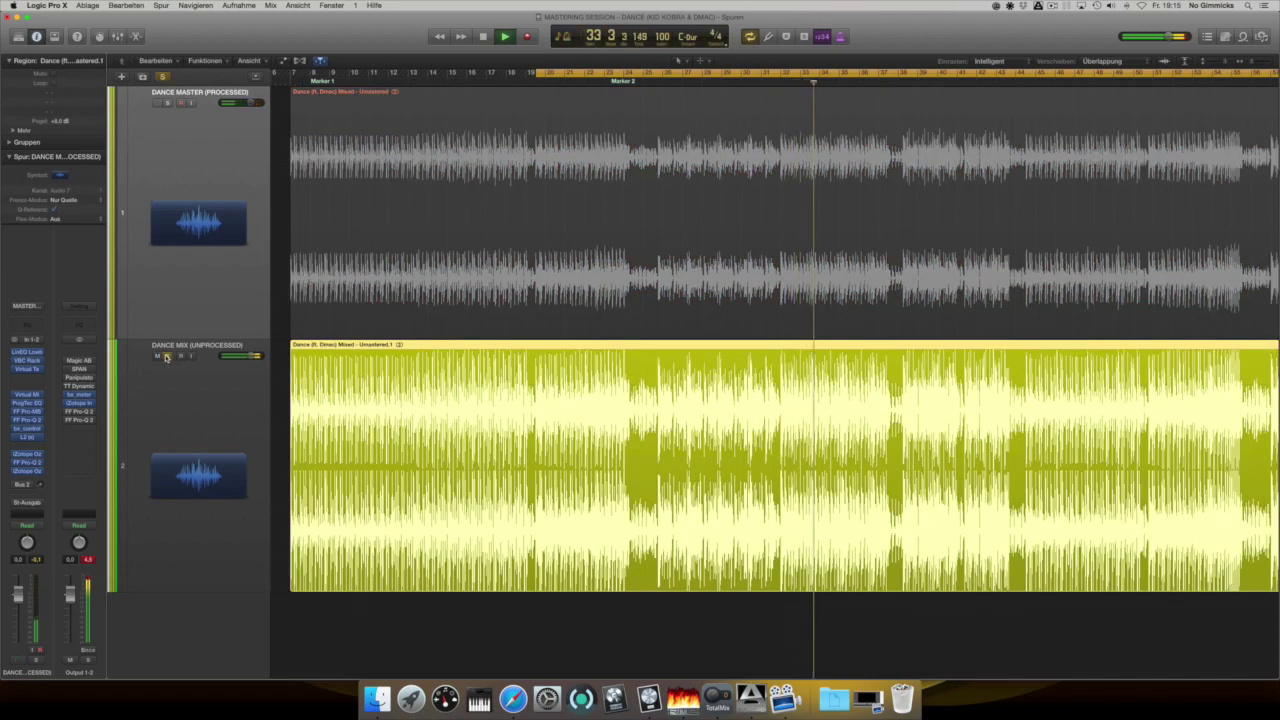
{"action": "left_click", "coordinate": [165, 357]}
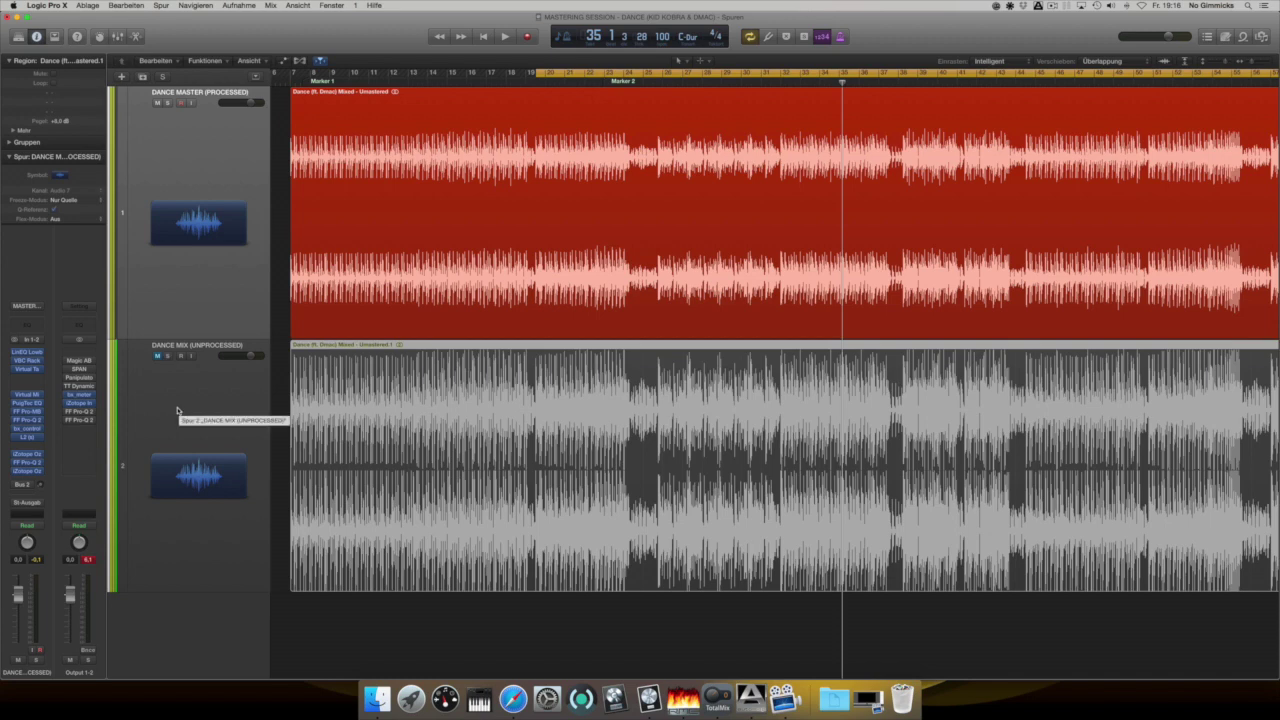
- Open bx_meter and iZotope Insight from the Output 1-2 channel, place them apart, and play the soloed master to check its levels
{"action": "left_click", "coordinate": [79, 396]}
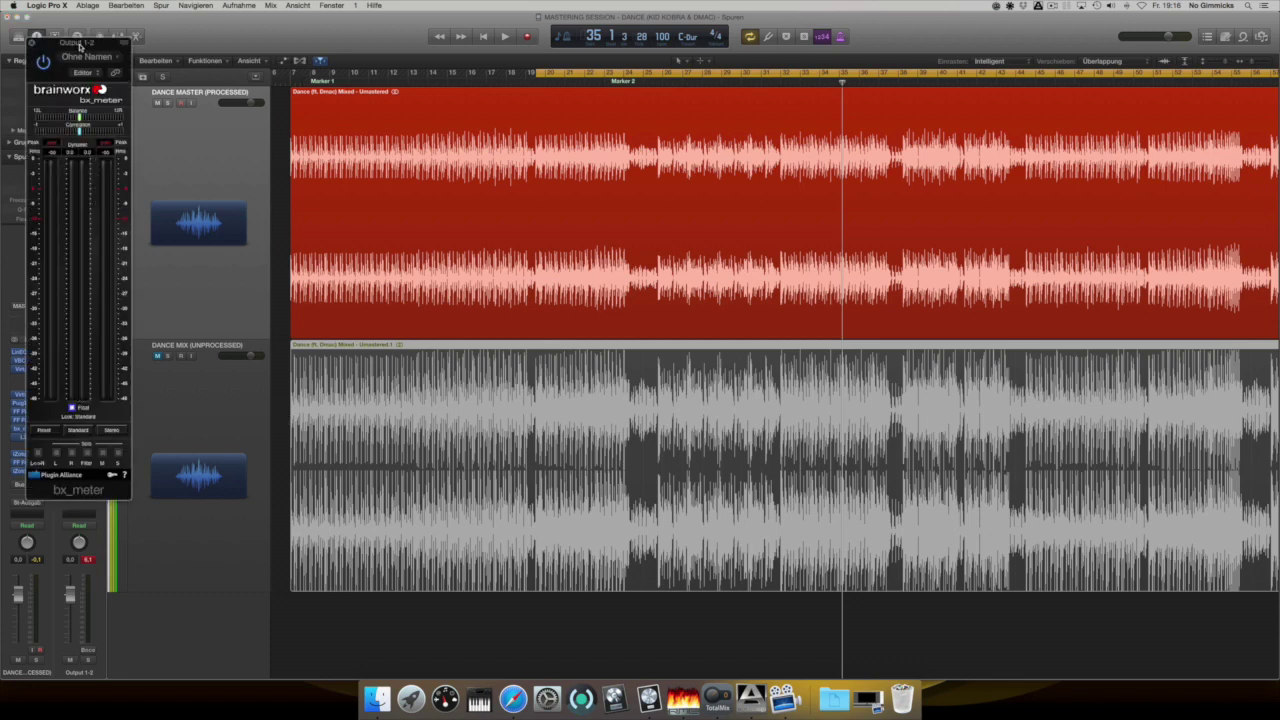
{"action": "left_click_drag", "start_coordinate": [79, 46], "coordinate": [431, 57]}
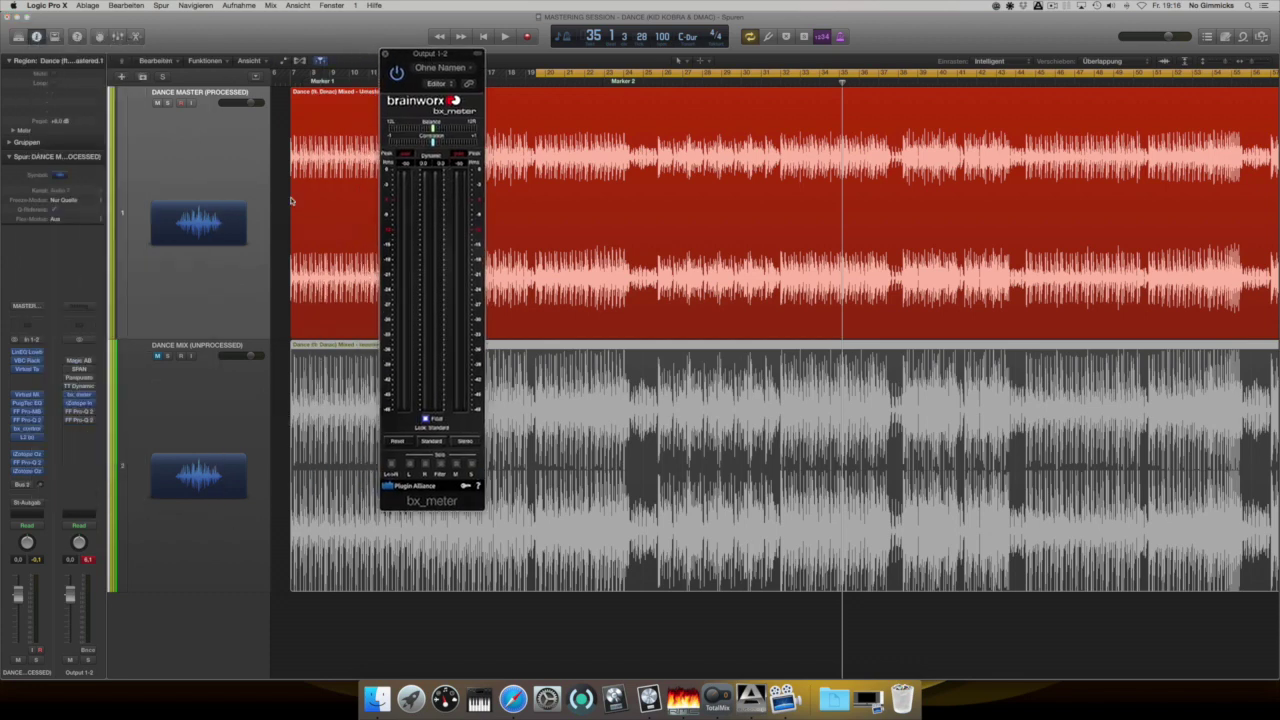
{"action": "left_click", "coordinate": [81, 404]}
{"action": "left_click_drag", "start_coordinate": [227, 43], "coordinate": [837, 173]}
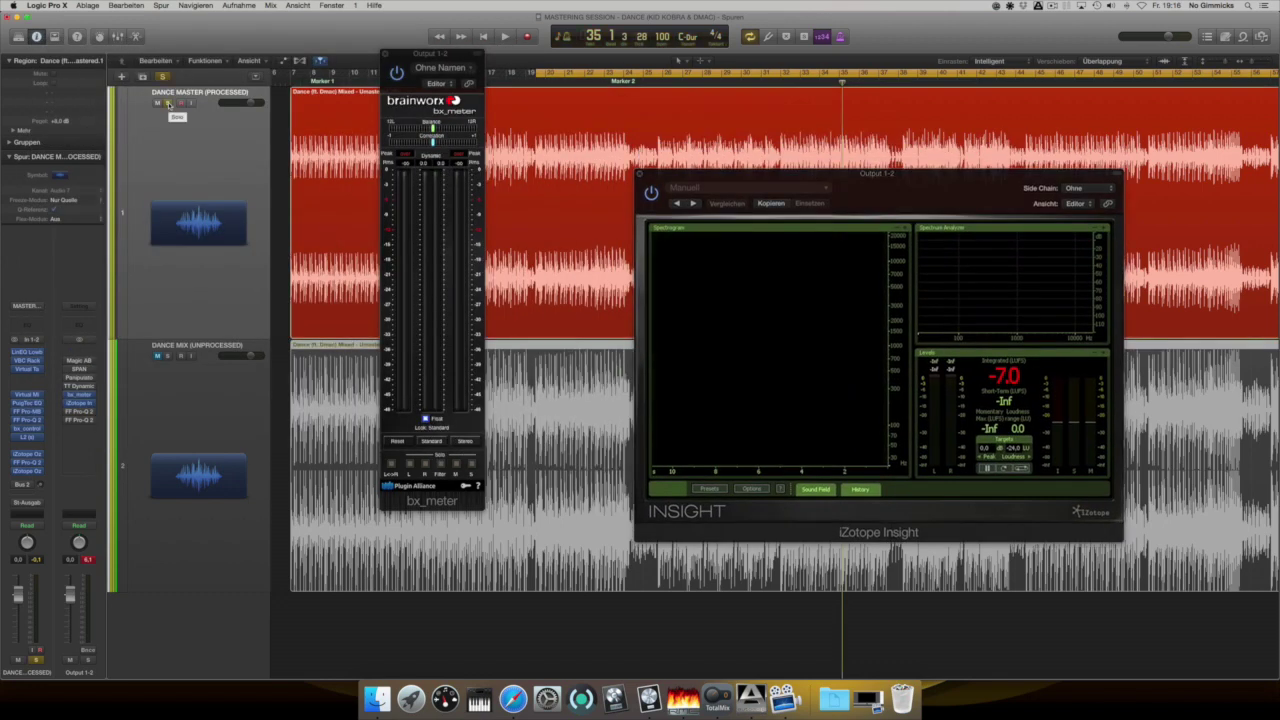
{"action": "key", "text": "space"}
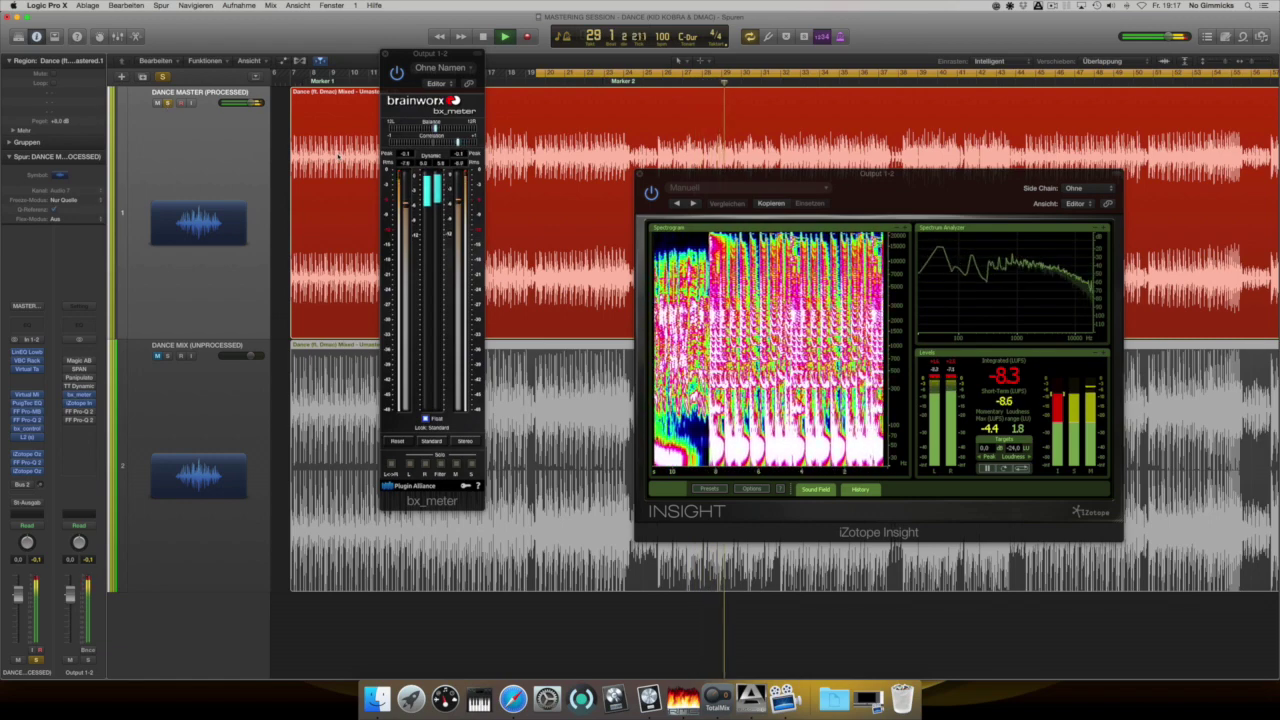
{"action": "key", "text": "space"}
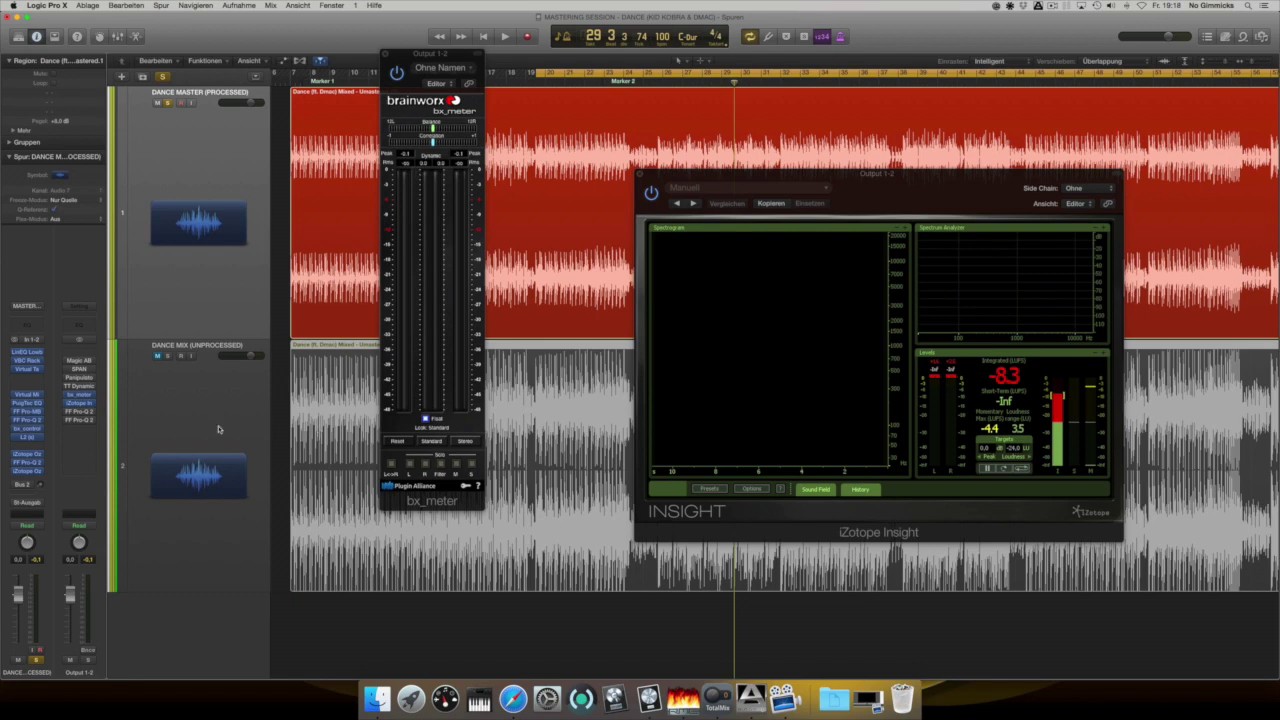
- Open Panipulator on Output 1-2 and check the master's mono compatibility by toggling Mono during playback, leaving Mono off
{"action": "left_click", "coordinate": [79, 378]}
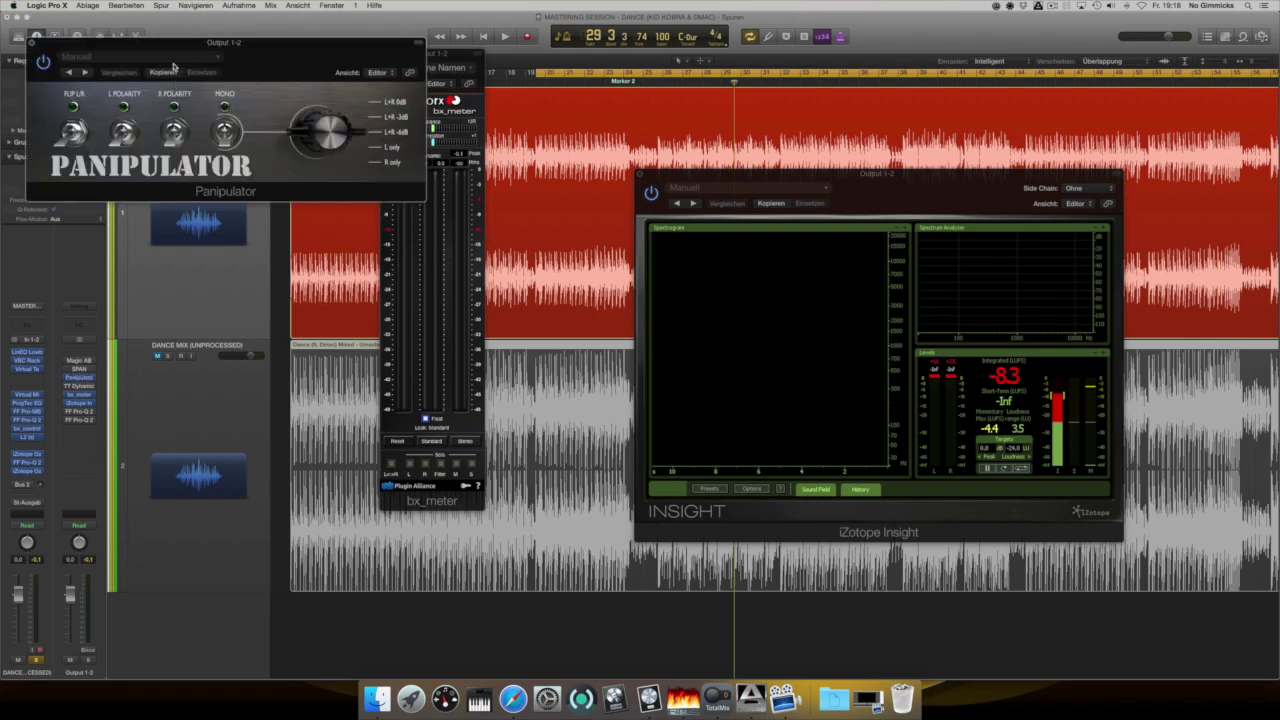
{"action": "left_click_drag", "start_coordinate": [173, 50], "coordinate": [197, 180]}
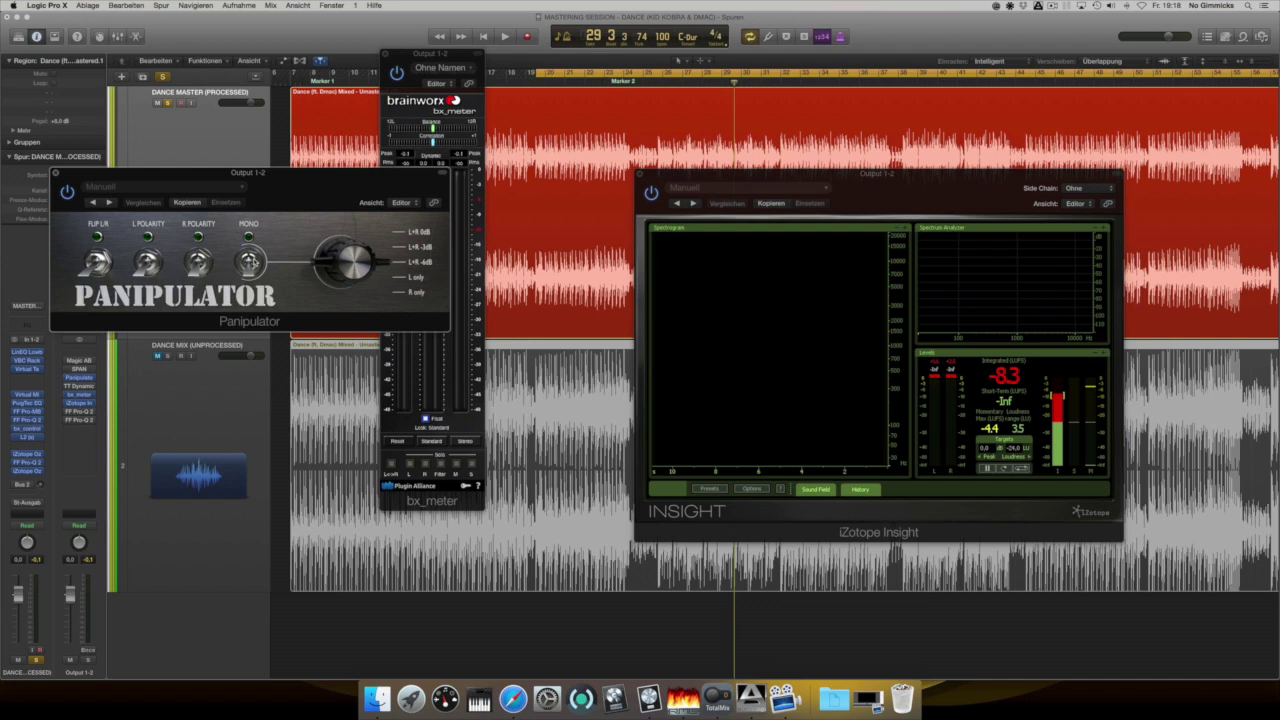
{"action": "key", "text": "space"}
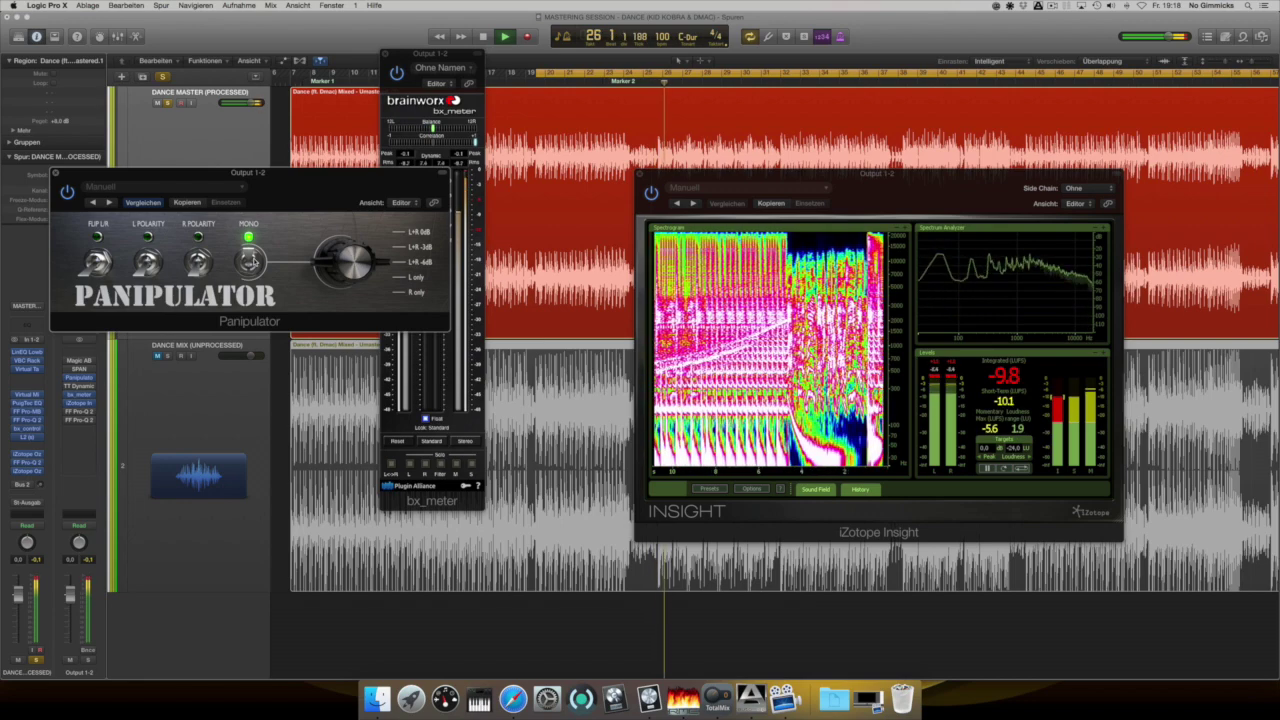
{"action": "left_click", "coordinate": [250, 264]}
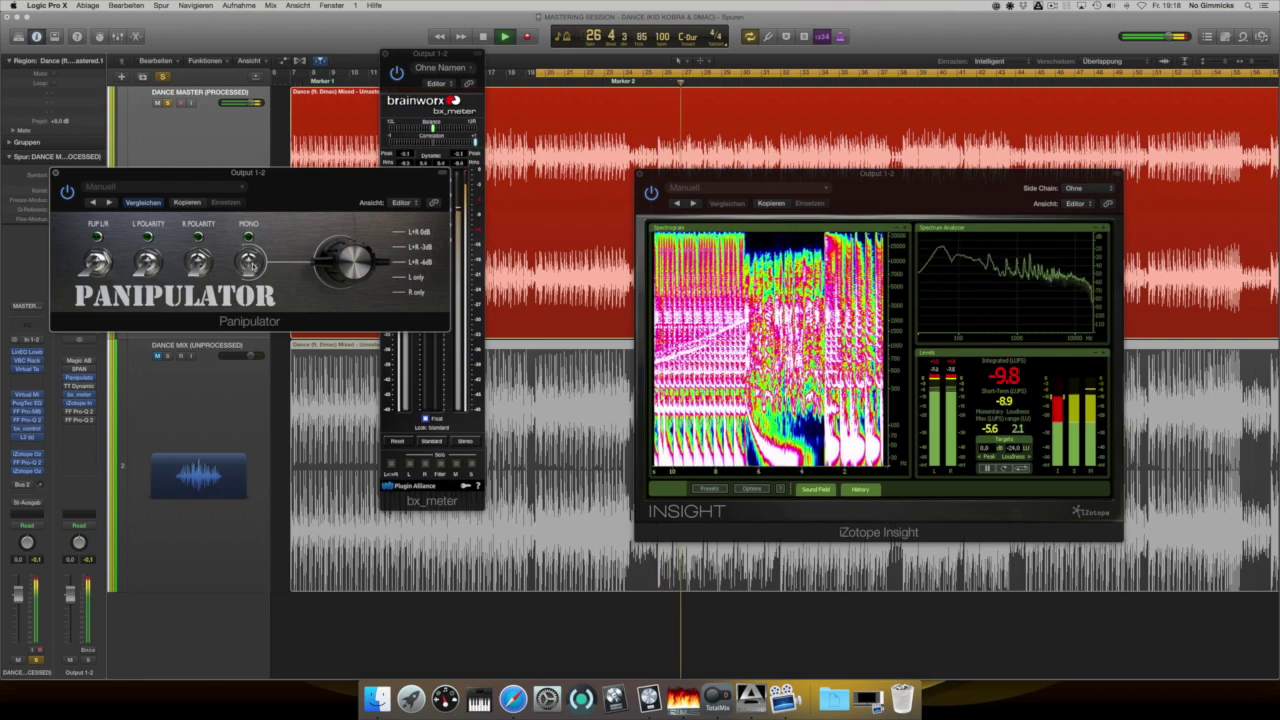
{"action": "left_click", "coordinate": [250, 264]}
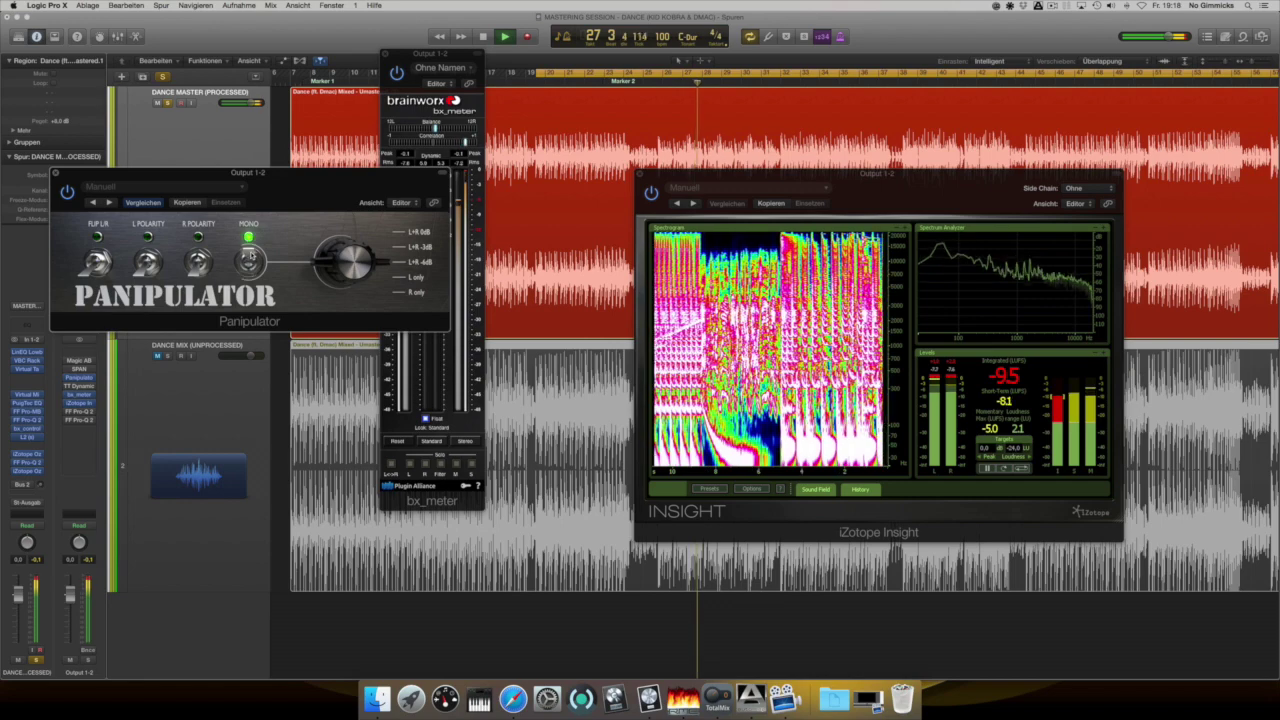
{"action": "left_click", "coordinate": [250, 264]}
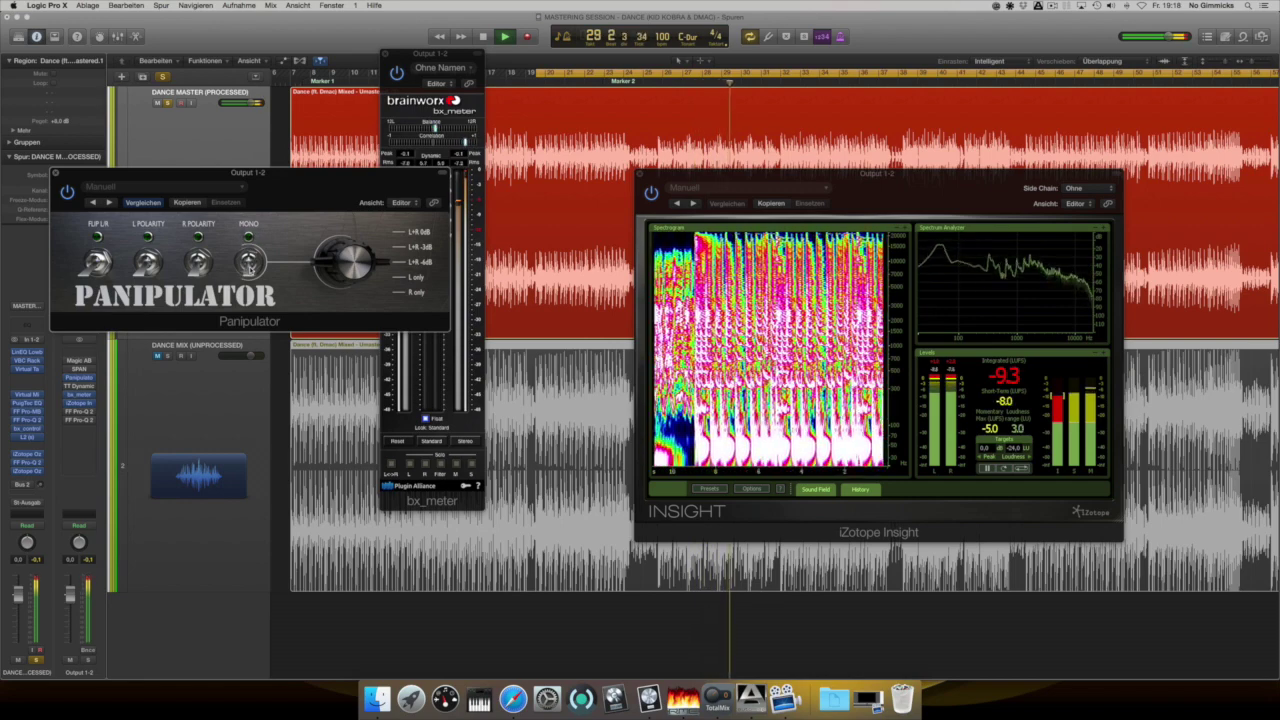
{"action": "key", "text": "space"}
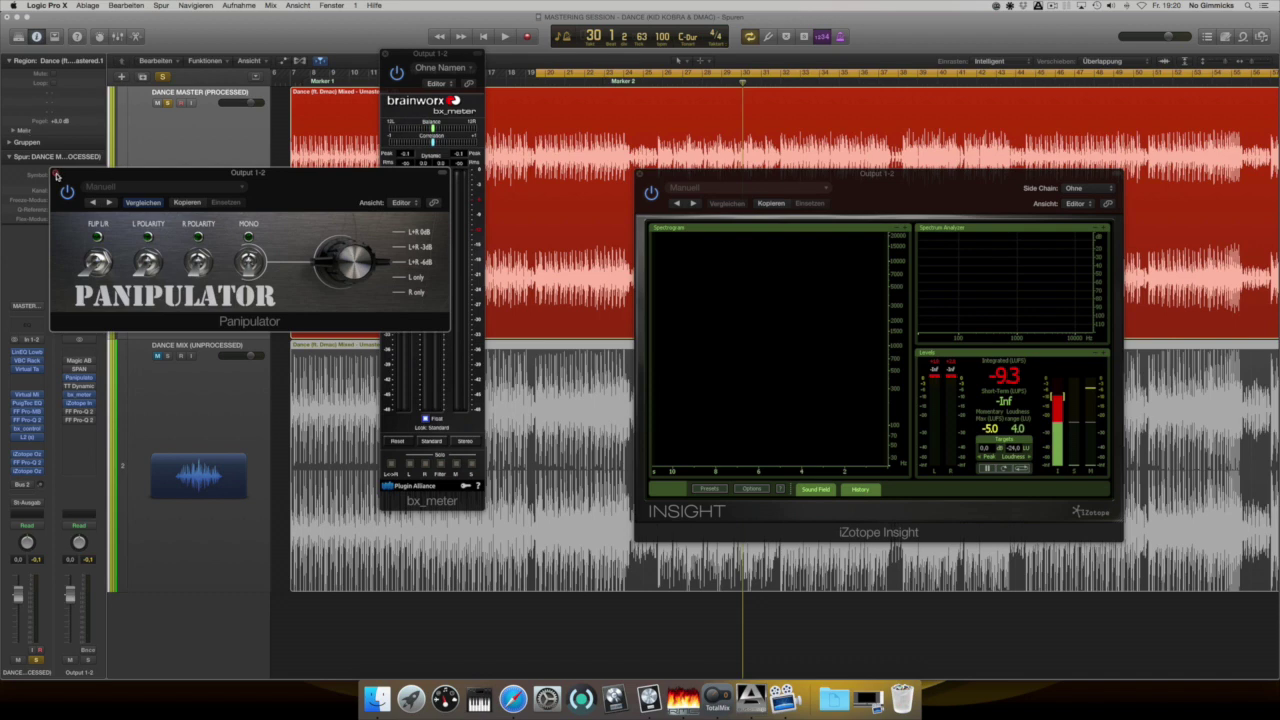
- Close the Panipulator, iZotope Insight and bx_meter windows
{"action": "left_click", "coordinate": [56, 175]}
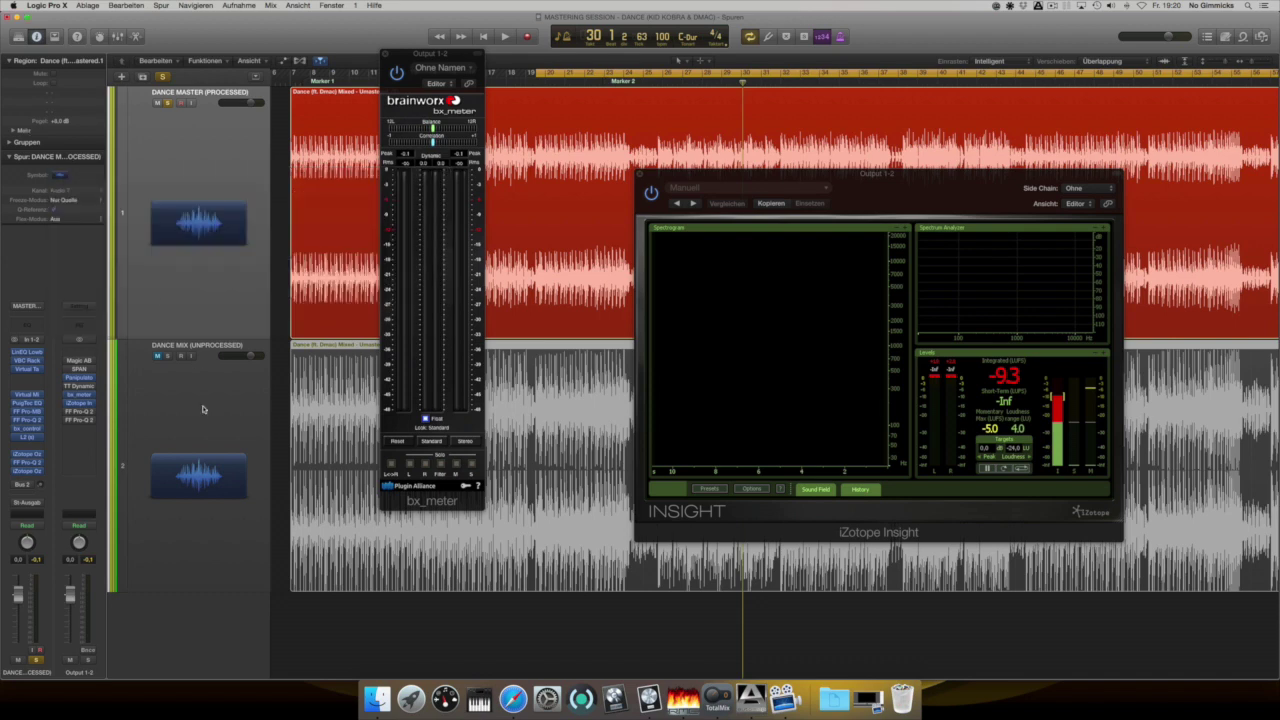
{"action": "left_click", "coordinate": [642, 177]}
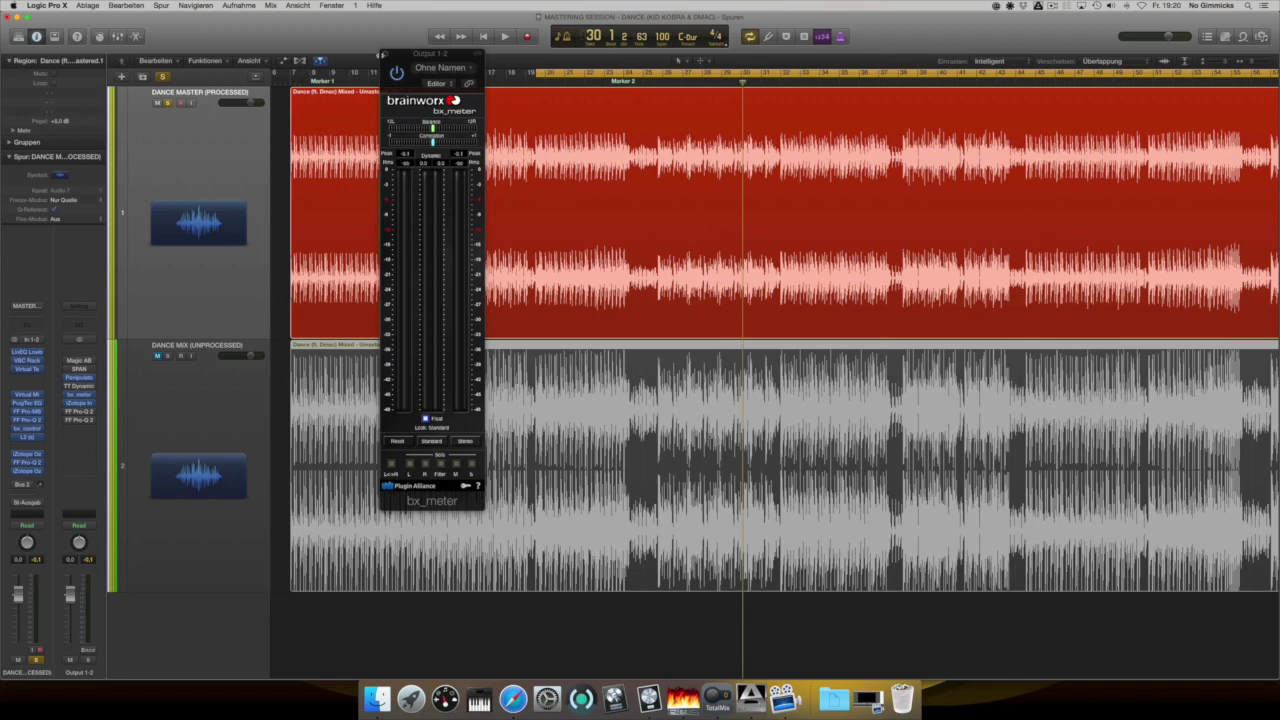
{"action": "left_click", "coordinate": [383, 56]}
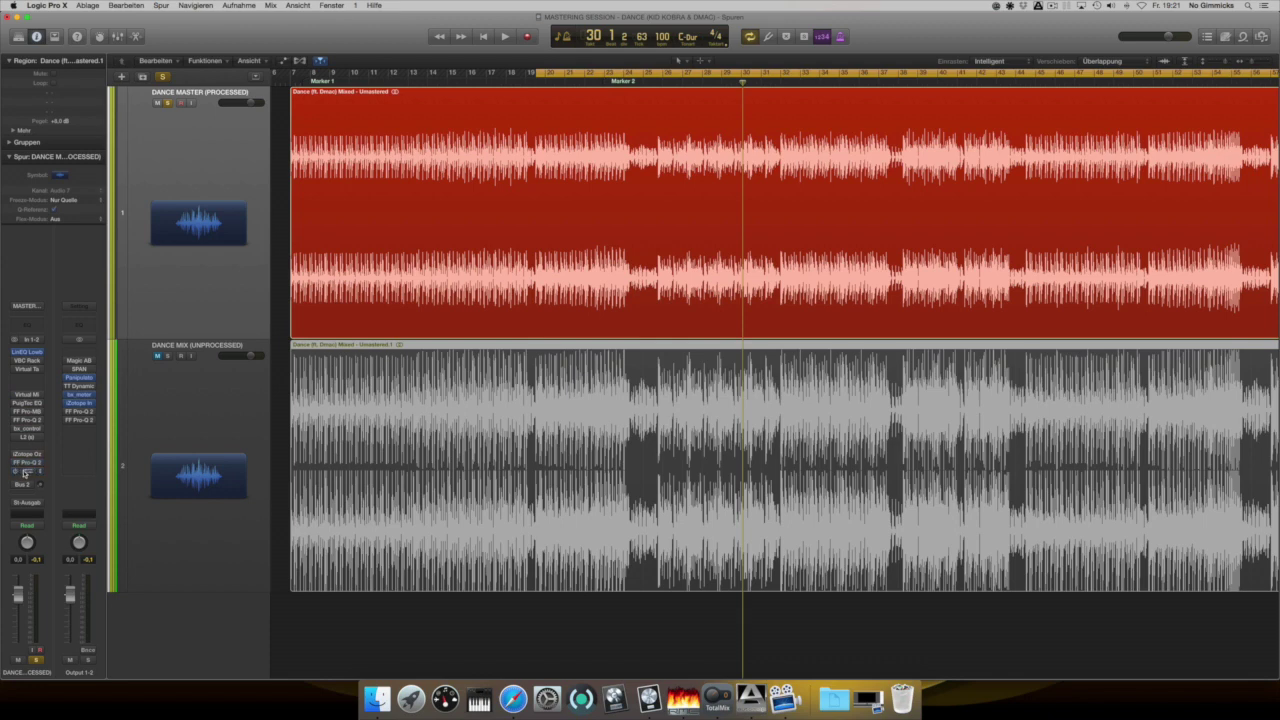
- Open the LinEQ Lowband and VBC Rack plug-ins of the DANCE MASTER (PROCESSED) track and place VBC Rack clear of the EQ
{"action": "left_click", "coordinate": [27, 352]}
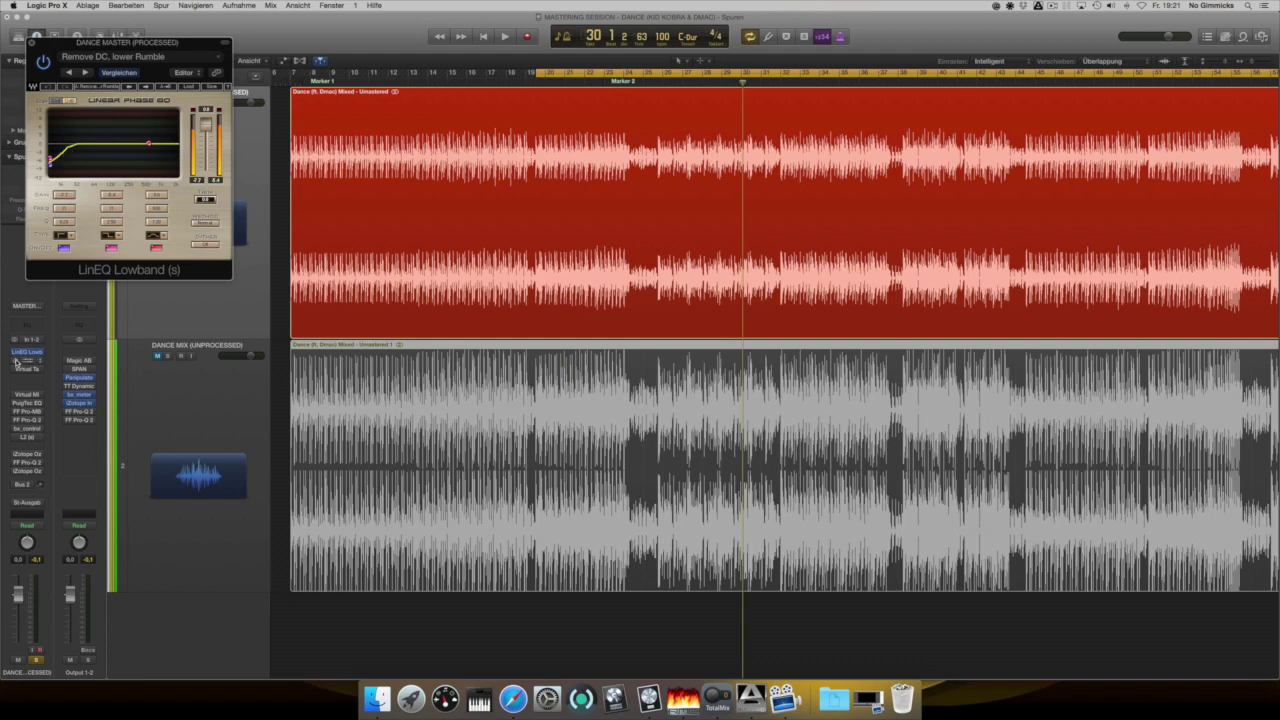
{"action": "left_click", "coordinate": [15, 362]}
{"action": "left_click_drag", "start_coordinate": [210, 58], "coordinate": [467, 233]}
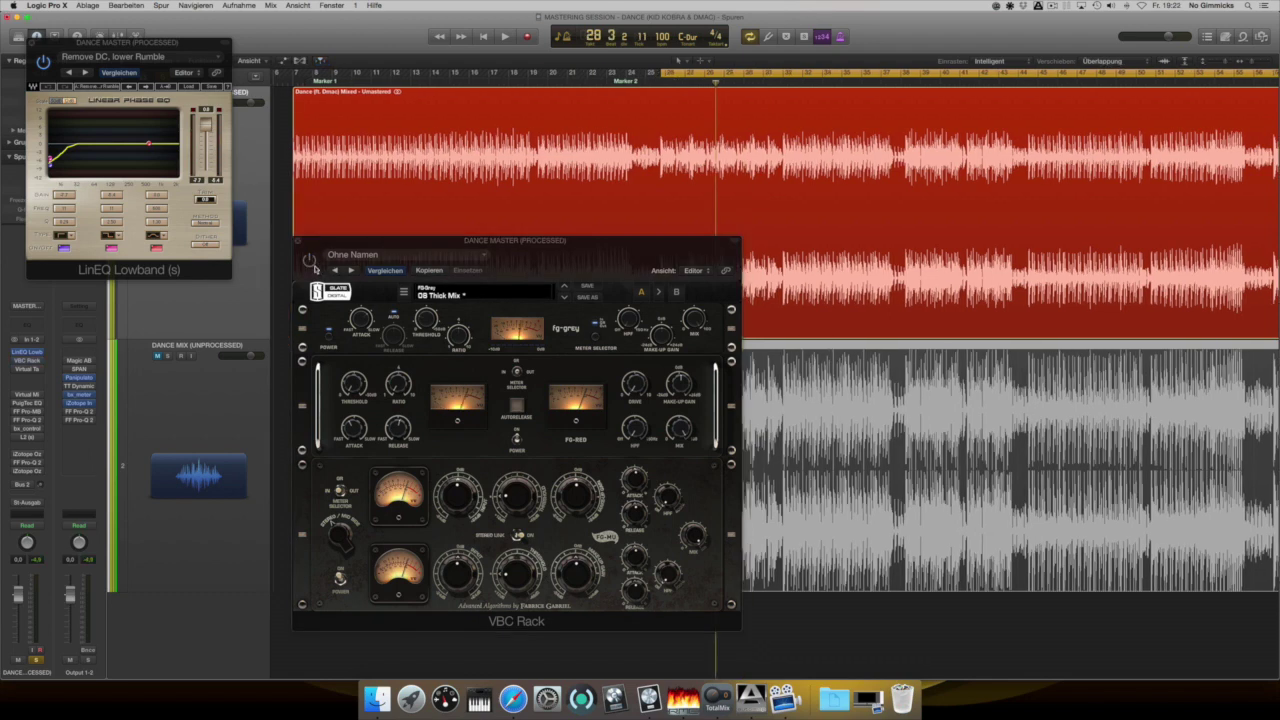
- Play the master with VBC Rack bypassed, switch VBC Rack on to hear its compression, and stop playback
{"action": "key", "text": "space"}
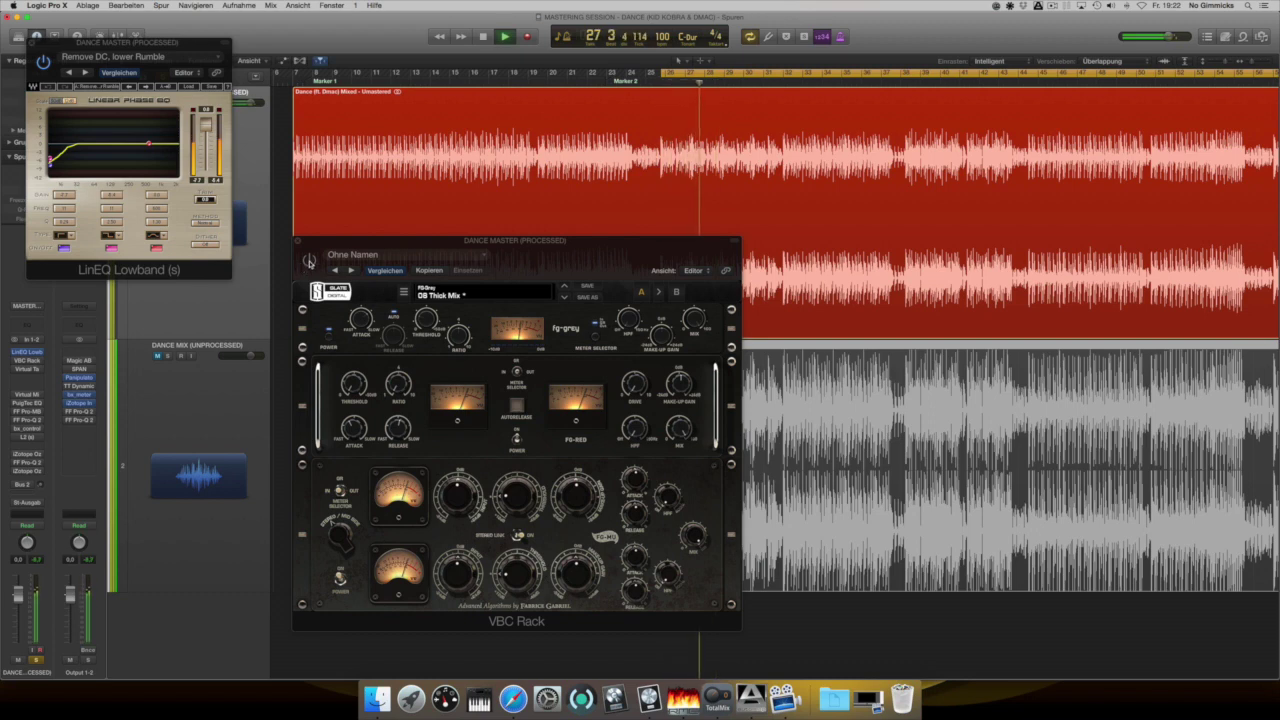
{"action": "left_click", "coordinate": [309, 263]}
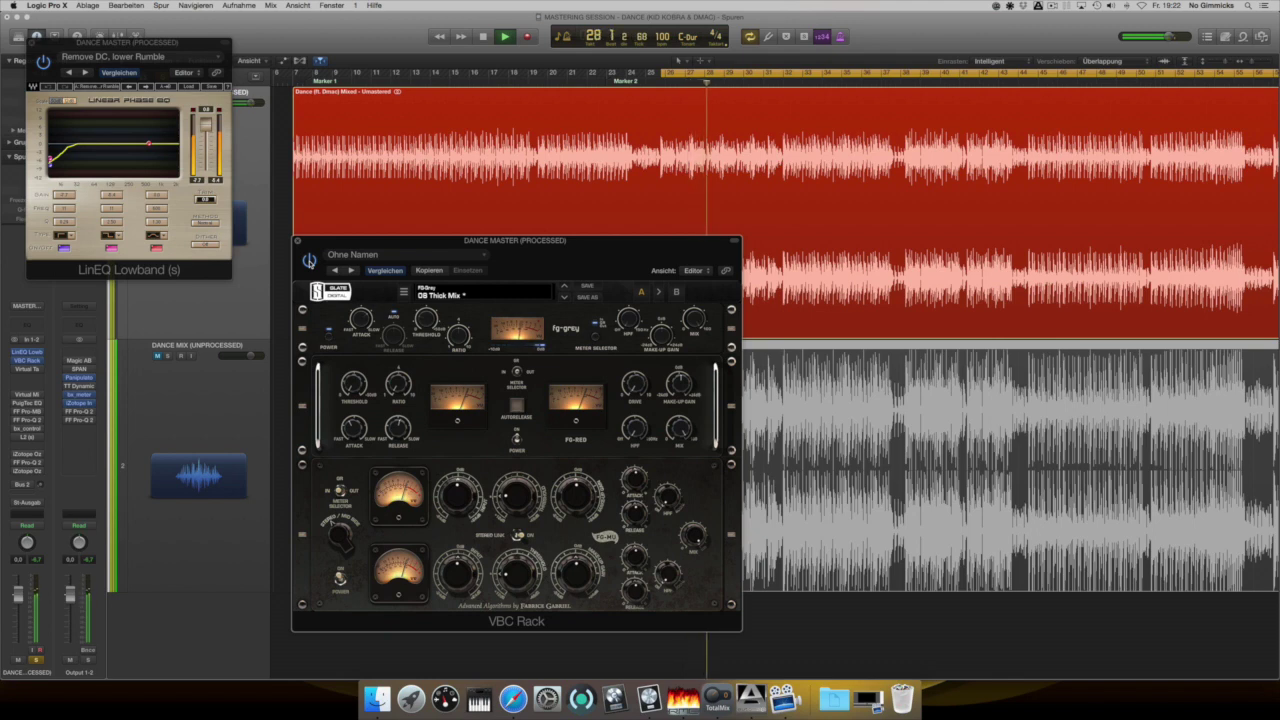
{"action": "key", "text": "space"}
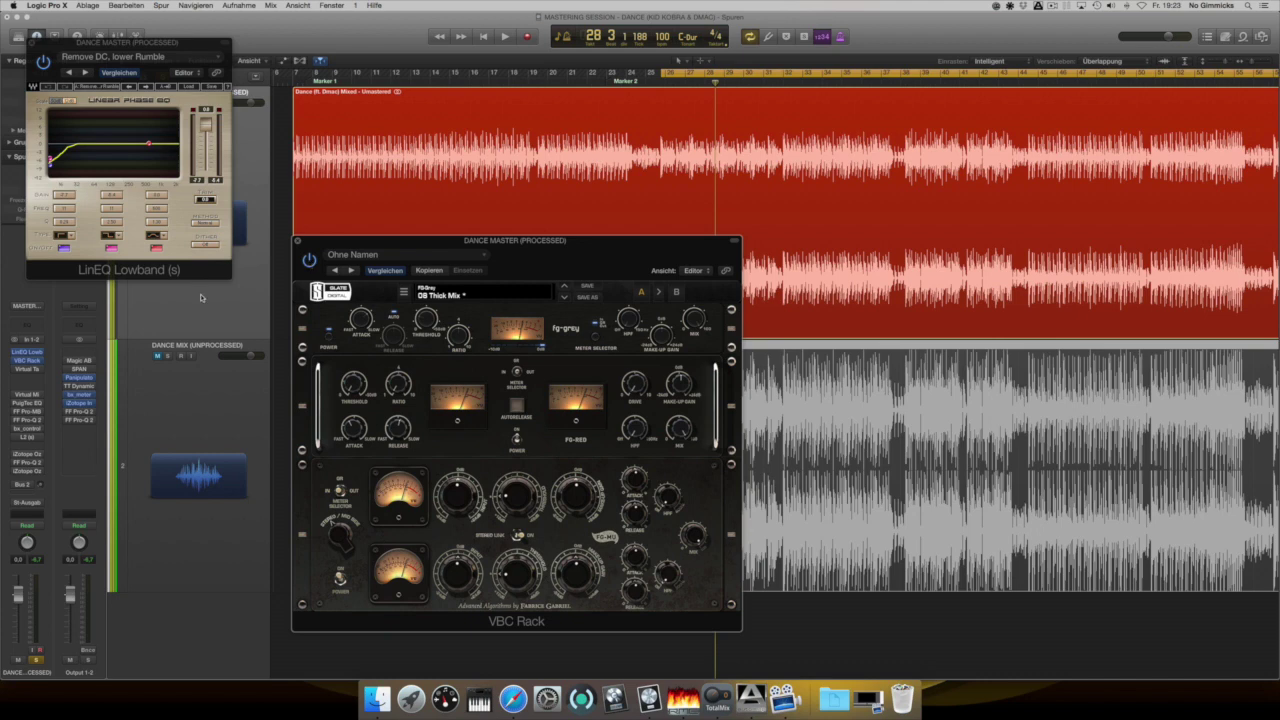
- Open Virtual Tape Machines from the DANCE MASTER (PROCESSED) track, place it beside VBC Rack, and compare the playing master with it bypassed and active
{"action": "left_click", "coordinate": [27, 369]}
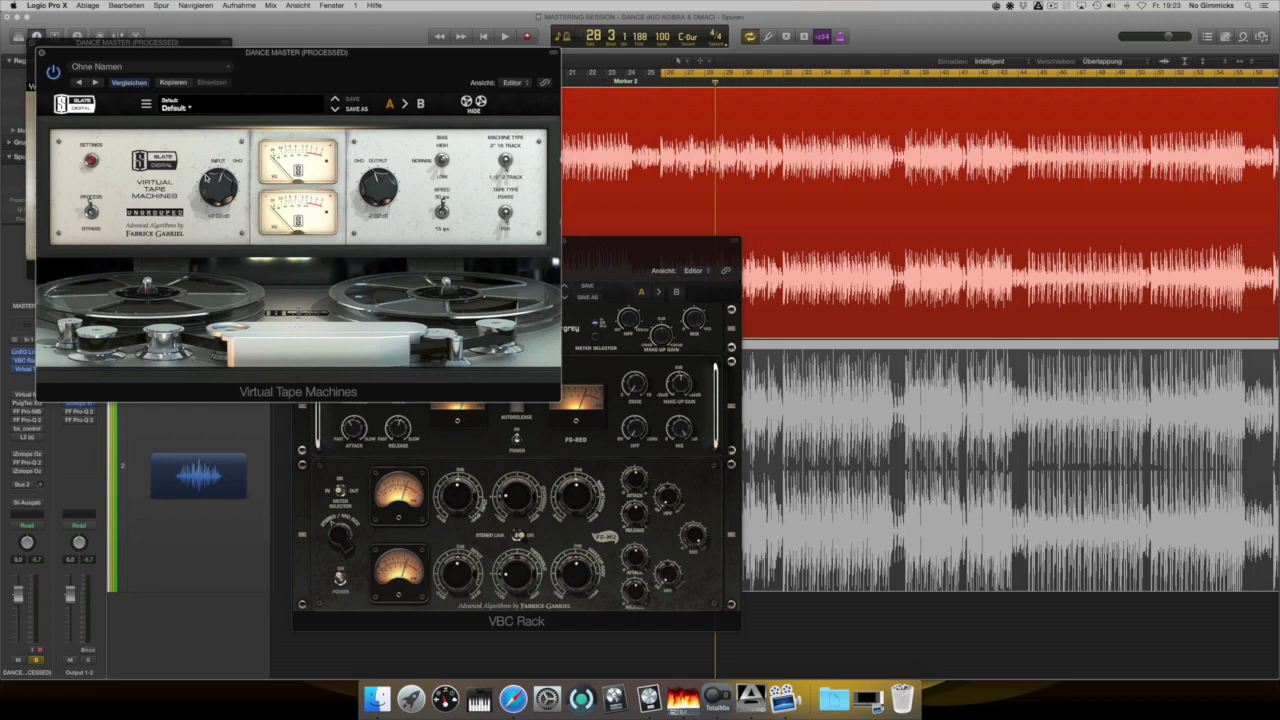
{"action": "key", "text": "space"}
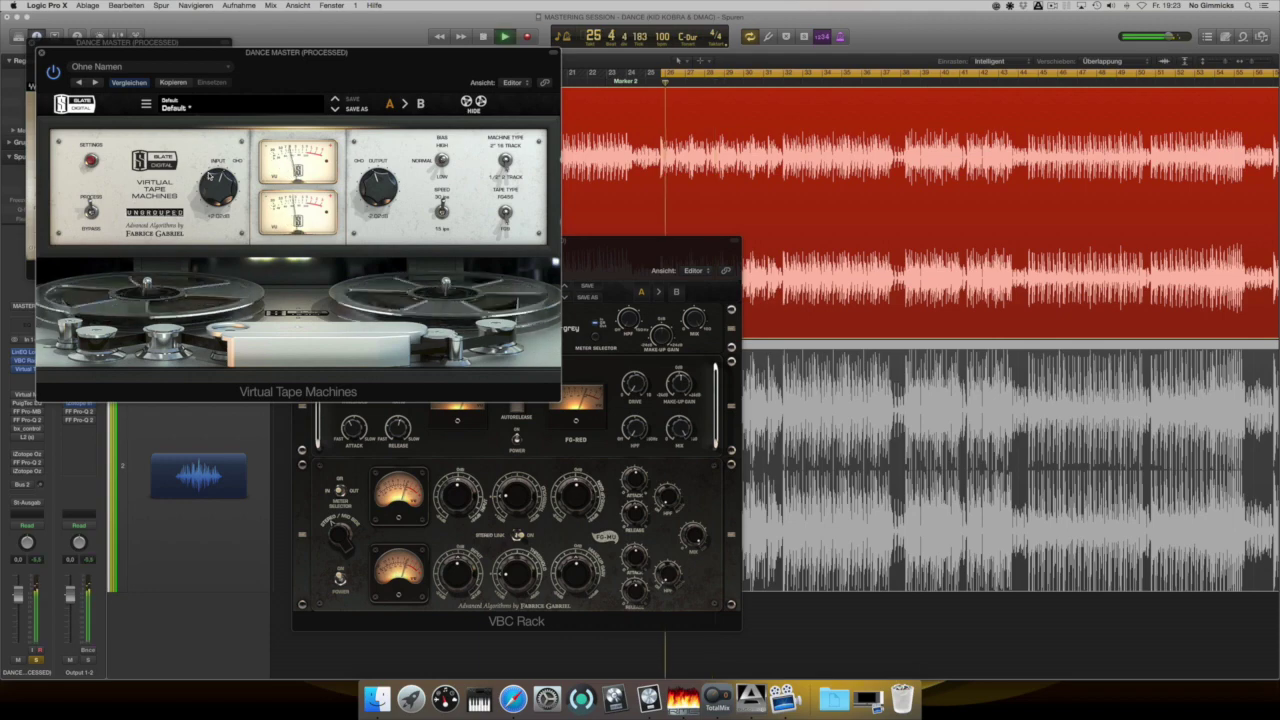
{"action": "left_click_drag", "start_coordinate": [130, 46], "coordinate": [835, 72]}
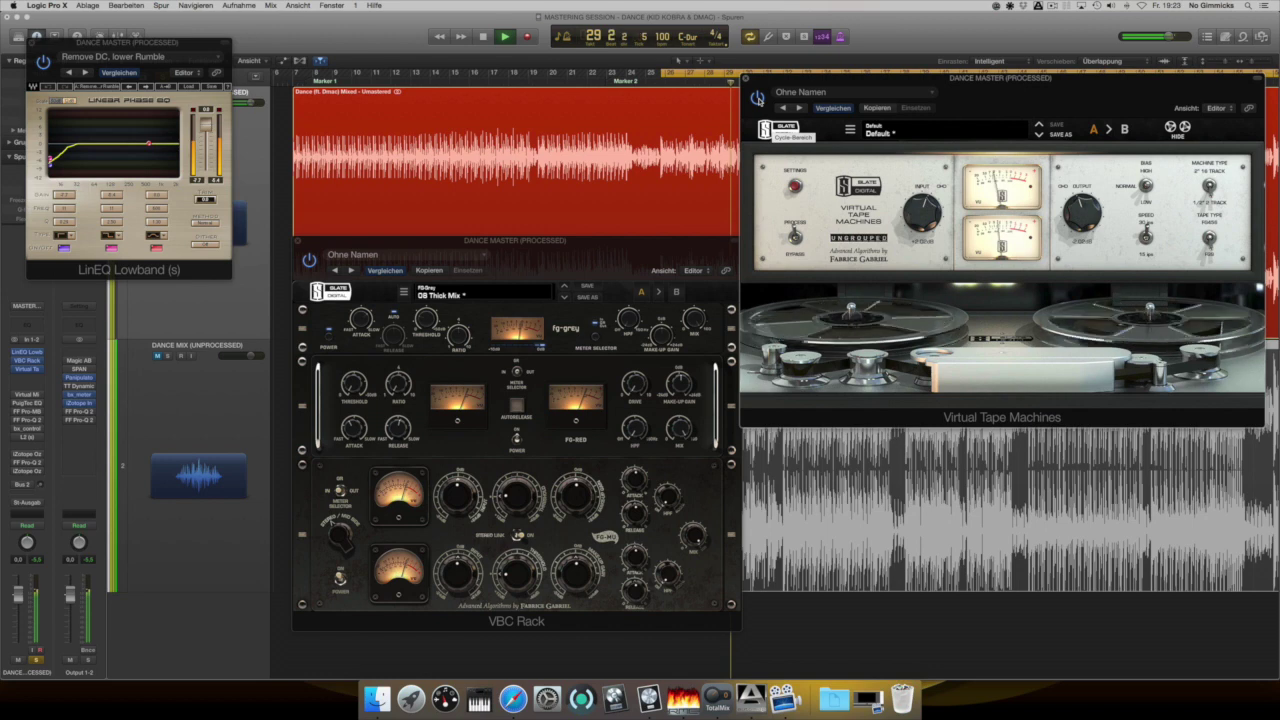
{"action": "key", "text": "space"}
{"action": "key", "text": "space"}
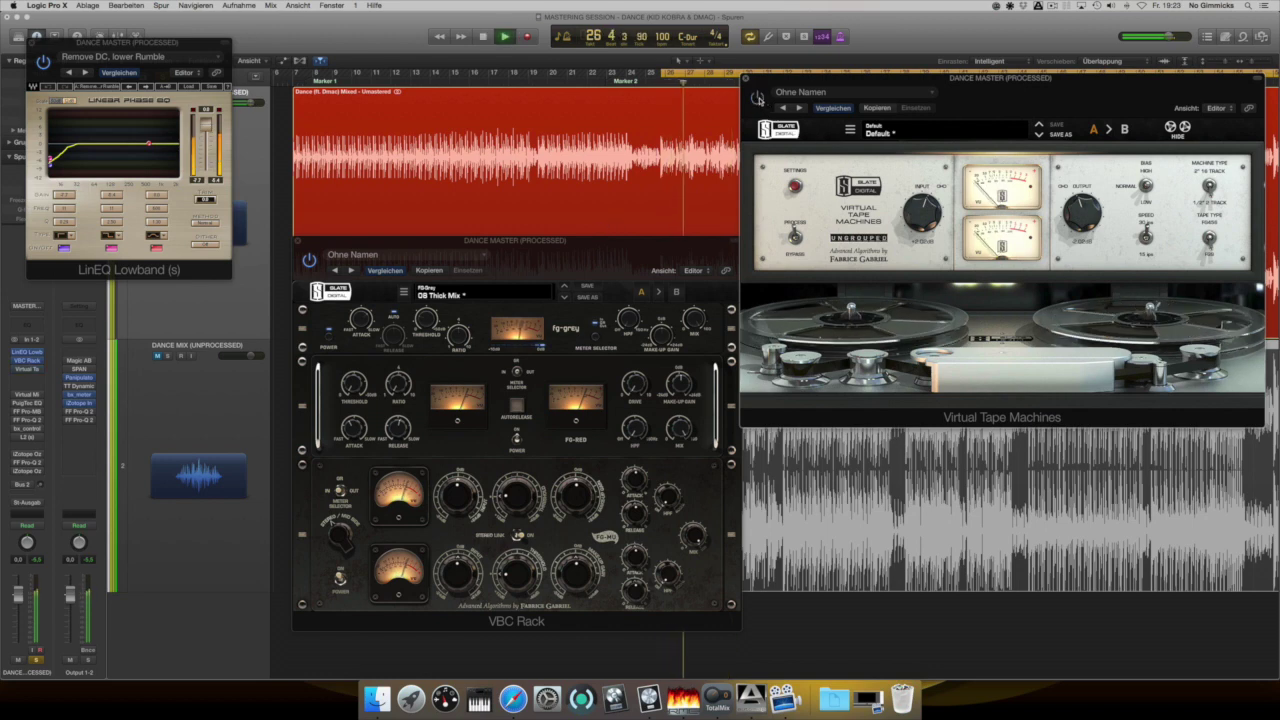
{"action": "left_click", "coordinate": [757, 97]}
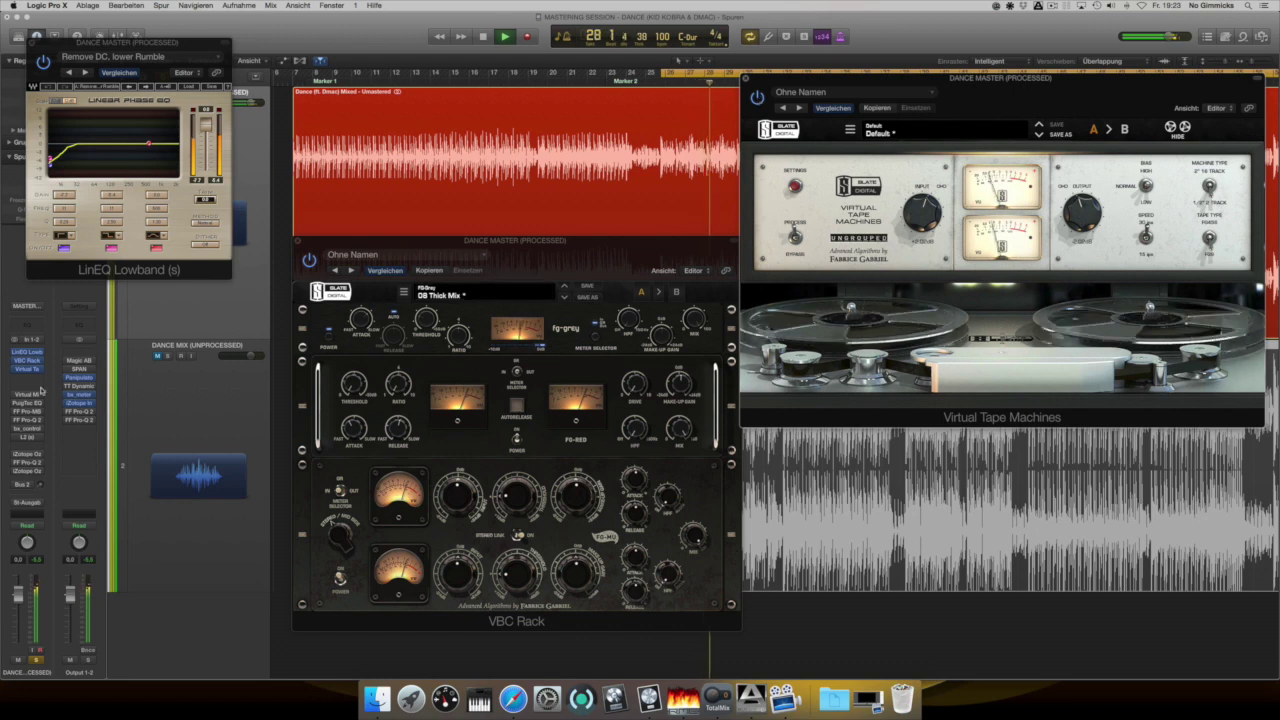
{"action": "key", "text": "space"}
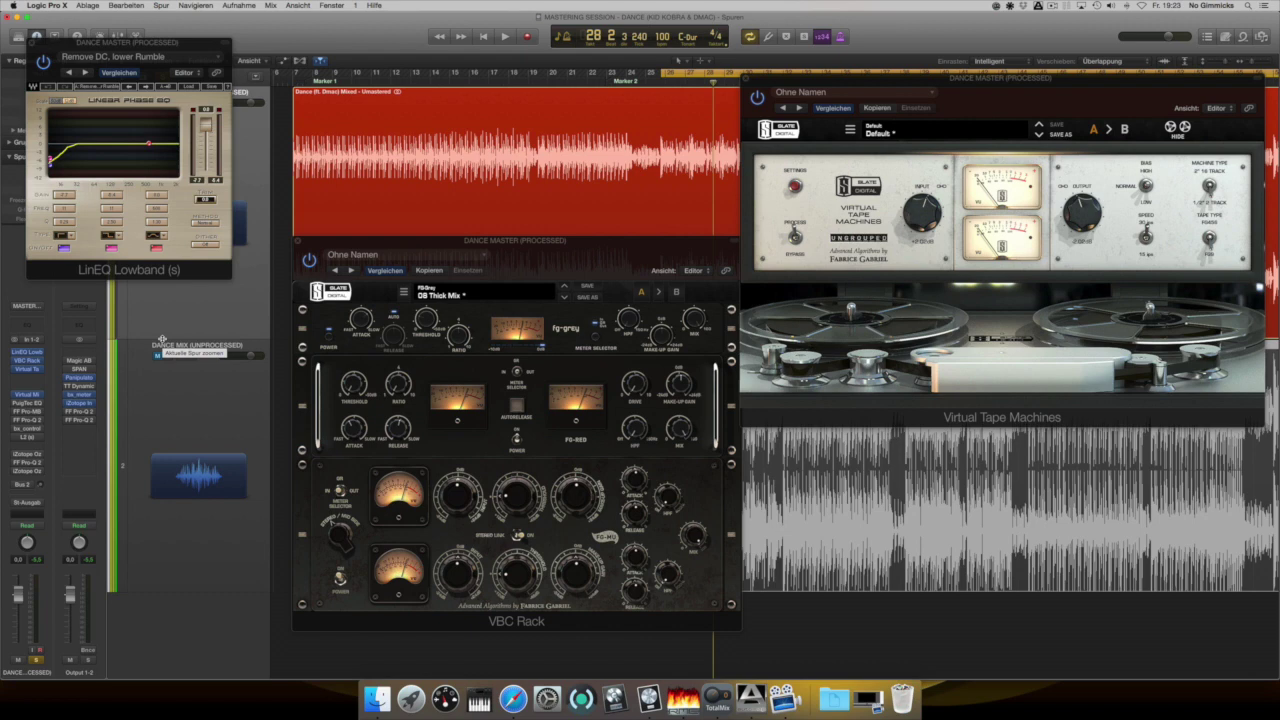
- Open Virtual Mix Rack, place it above VBC Rack, and audition the master with both it and Virtual Tape Machines bypassed and switched on again
{"action": "left_click", "coordinate": [30, 395]}
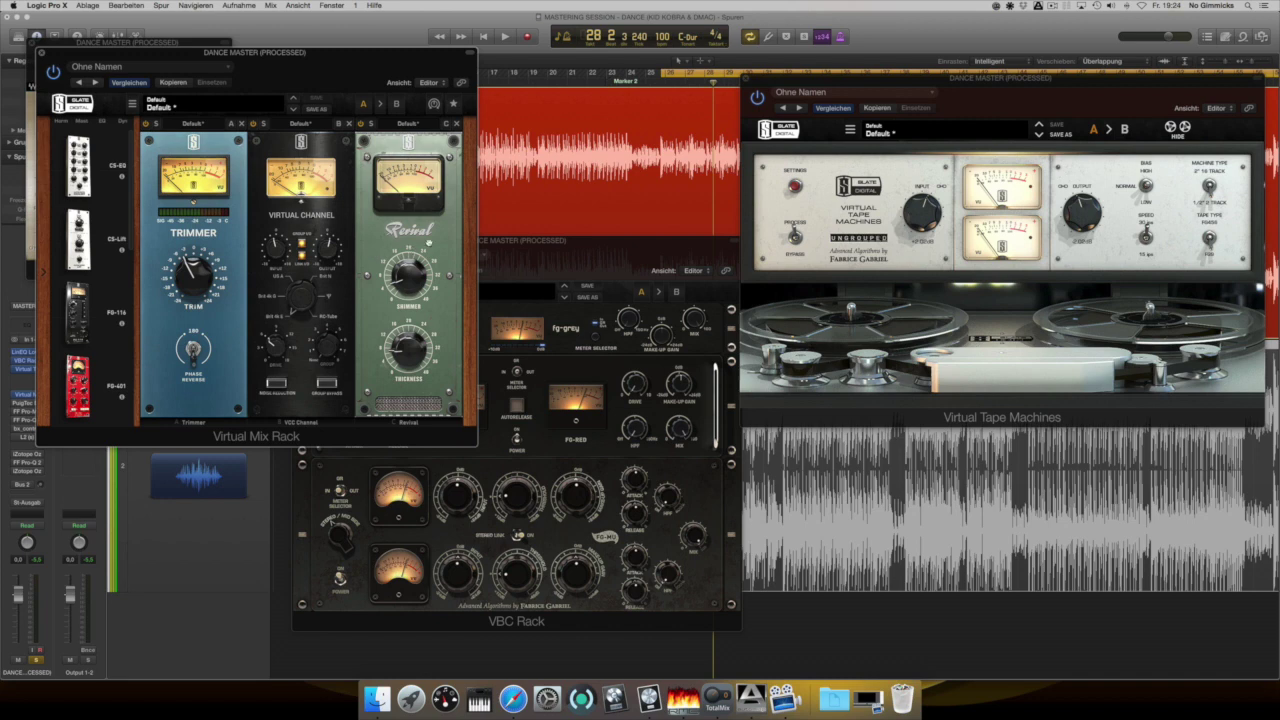
{"action": "key", "text": "space"}
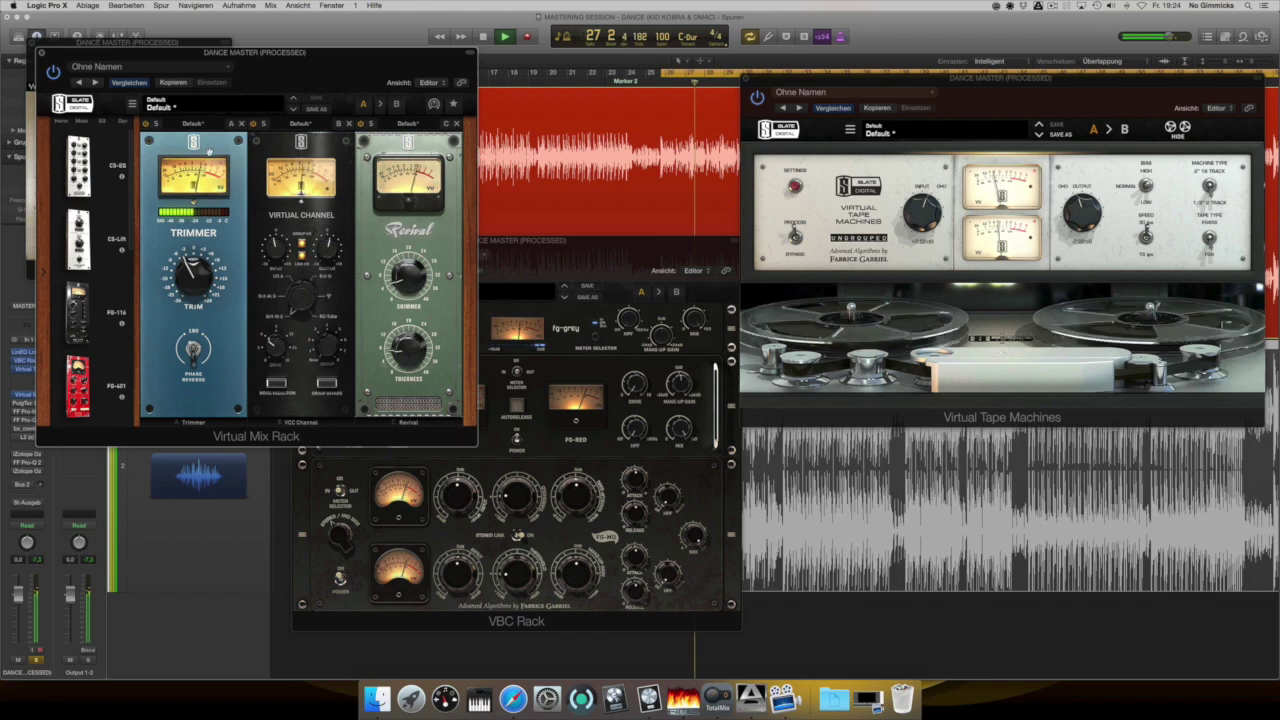
{"action": "left_click_drag", "start_coordinate": [197, 58], "coordinate": [424, 23]}
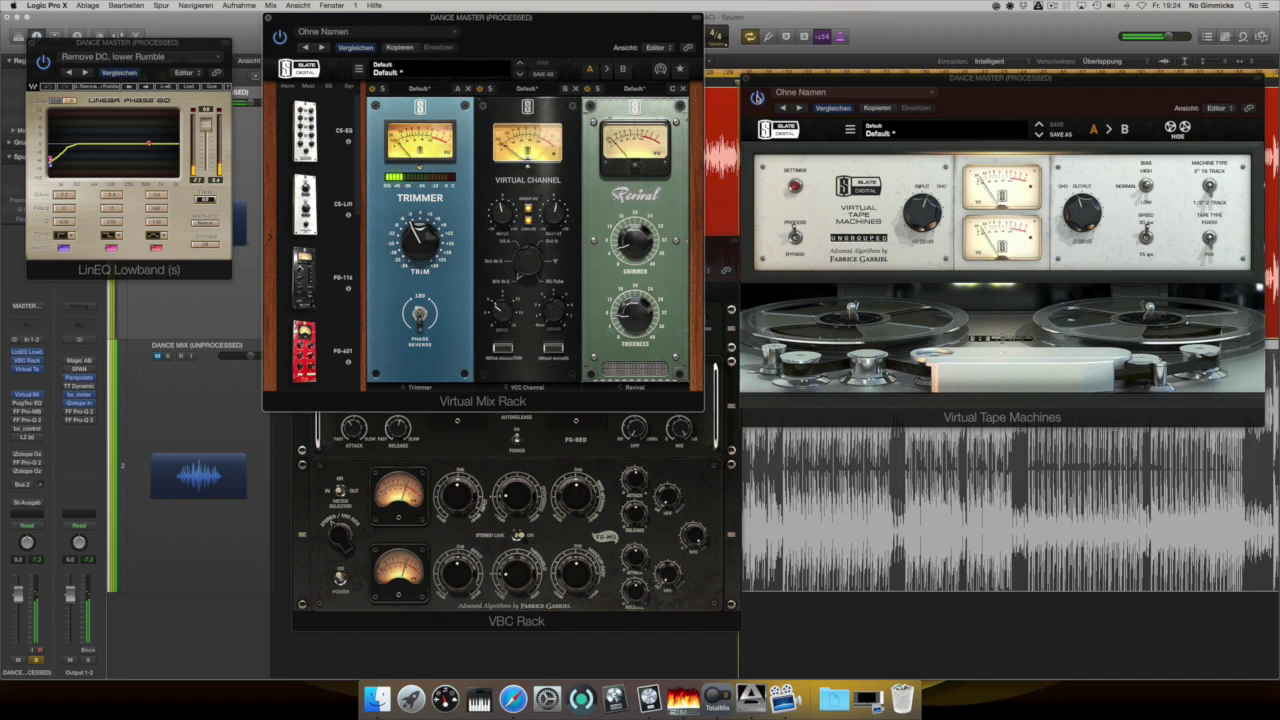
{"action": "left_click", "coordinate": [757, 98]}
{"action": "left_click", "coordinate": [279, 41]}
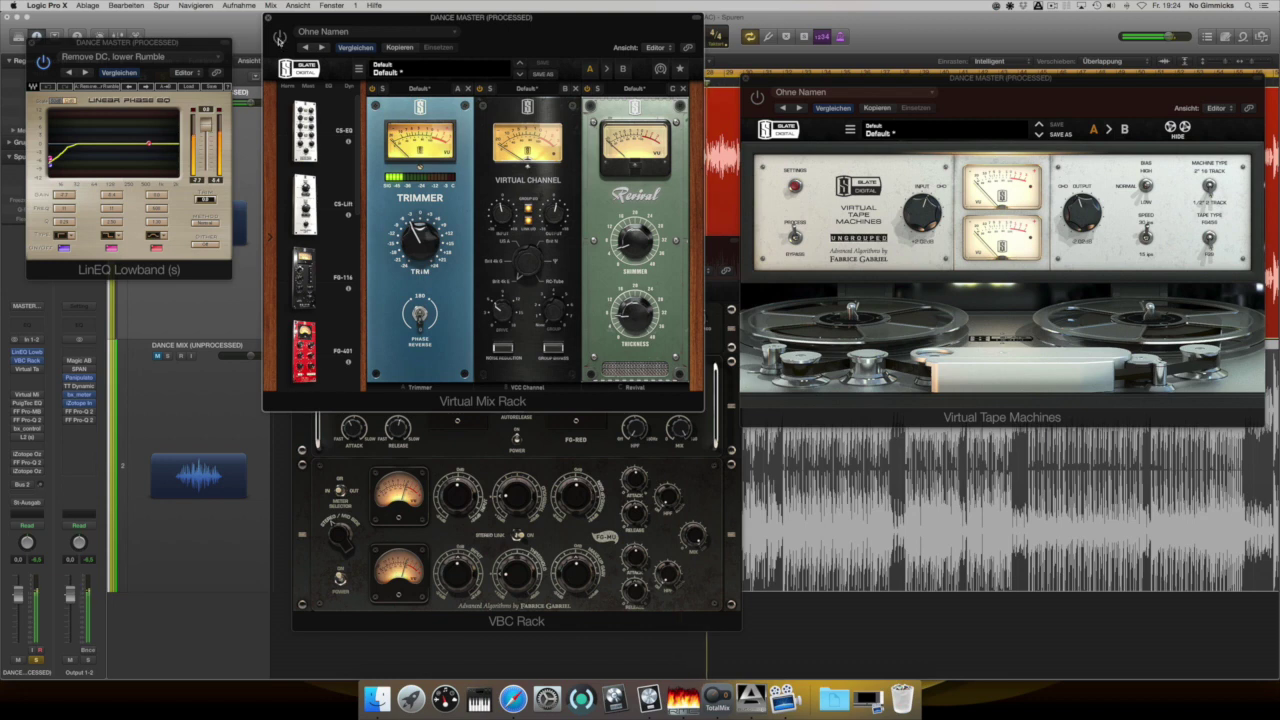
{"action": "left_click", "coordinate": [757, 97]}
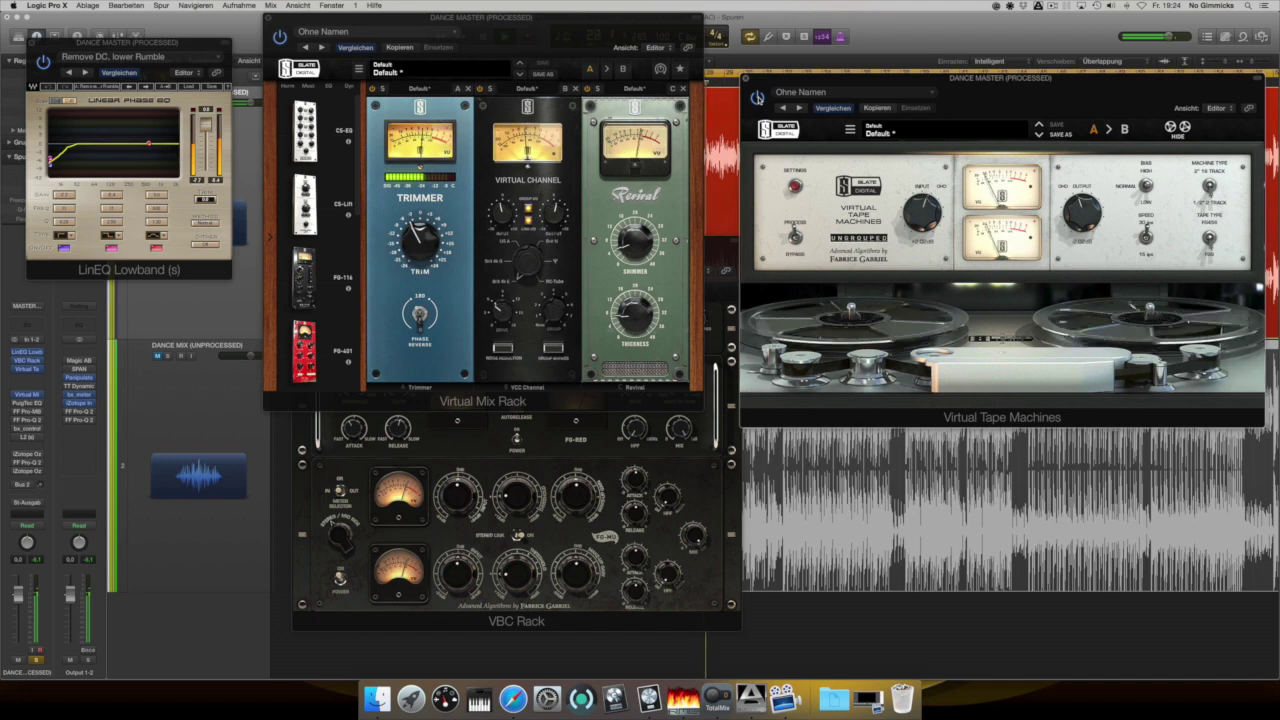
- Open PuigTec EQP1A, start playback, and place the equalizer below Virtual Tape Machines
{"action": "left_click", "coordinate": [24, 404]}
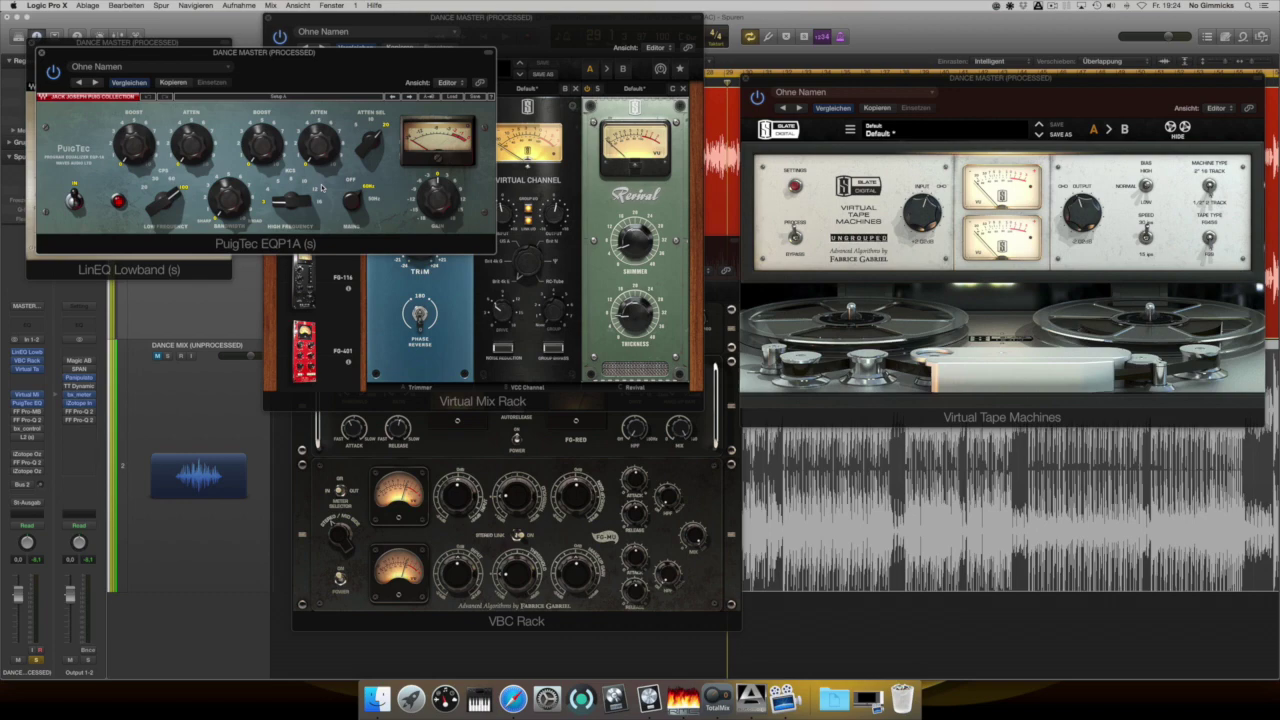
{"action": "key", "text": "space"}
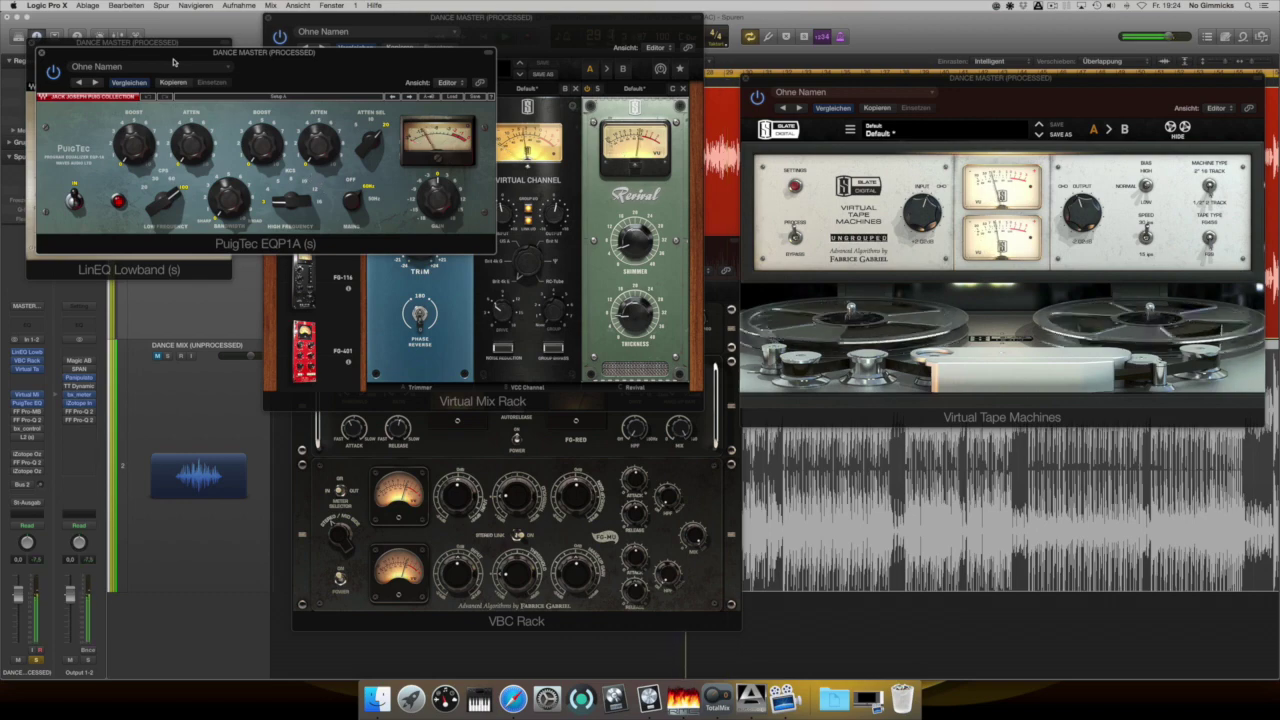
{"action": "left_click_drag", "start_coordinate": [173, 54], "coordinate": [825, 347]}
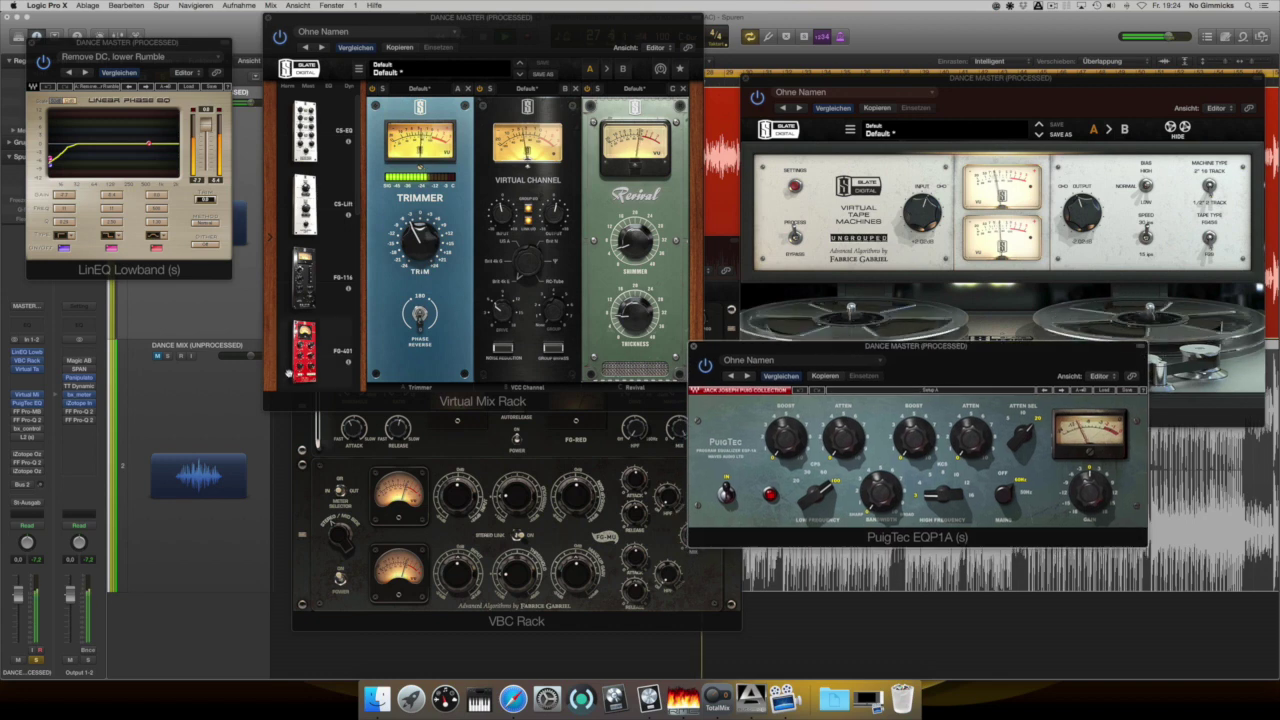
- Open FF Pro-MB with the Tighter Lows preset, place it clear of the LinEQ Lowband, and play the master to watch its low-band compression
{"action": "left_click", "coordinate": [20, 411]}
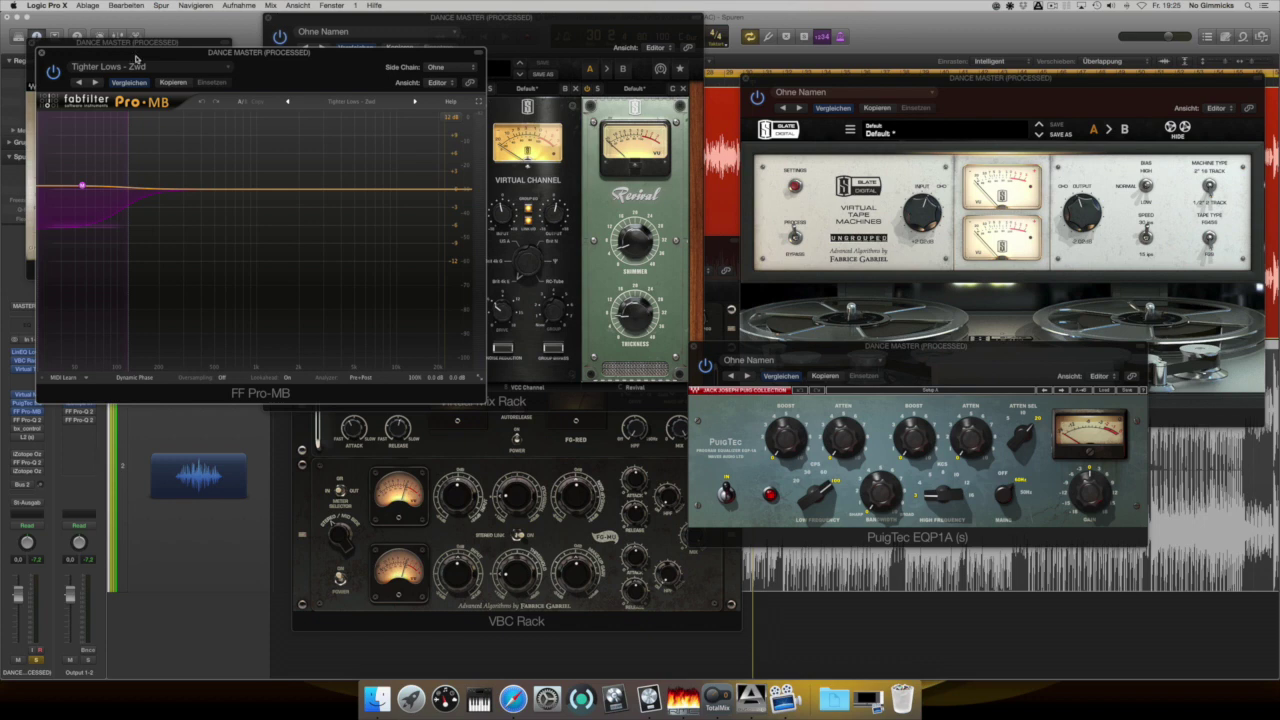
{"action": "left_click_drag", "start_coordinate": [136, 58], "coordinate": [625, 143]}
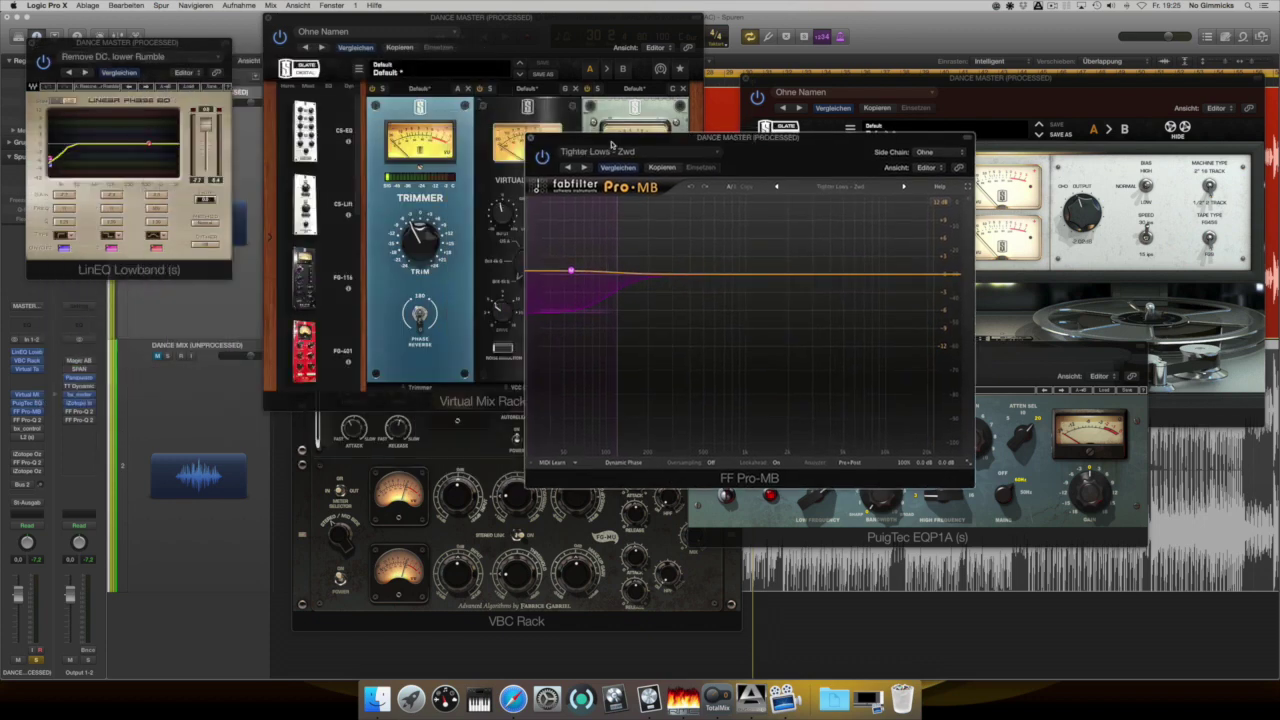
{"action": "key", "text": "space"}
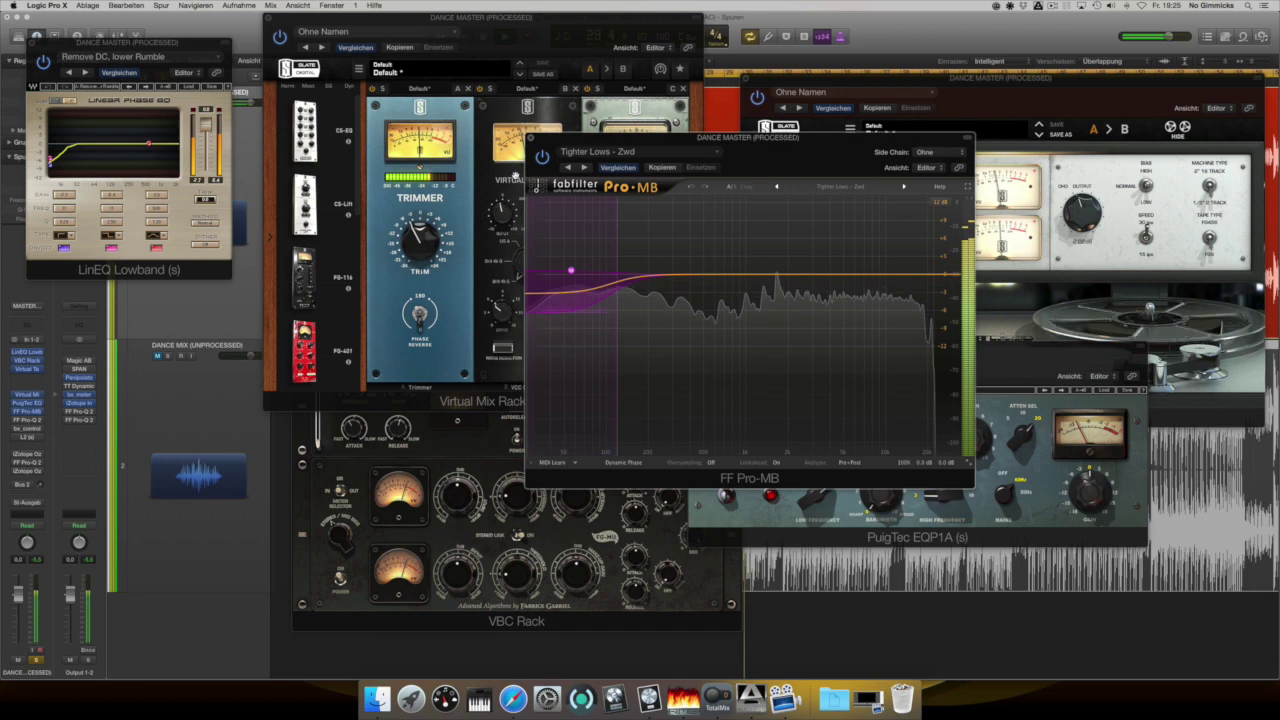
- Open the Mid/Side FF Pro-Q 2 that follows Pro-MB on the processed master and play the track through it
{"action": "left_click", "coordinate": [14, 422]}
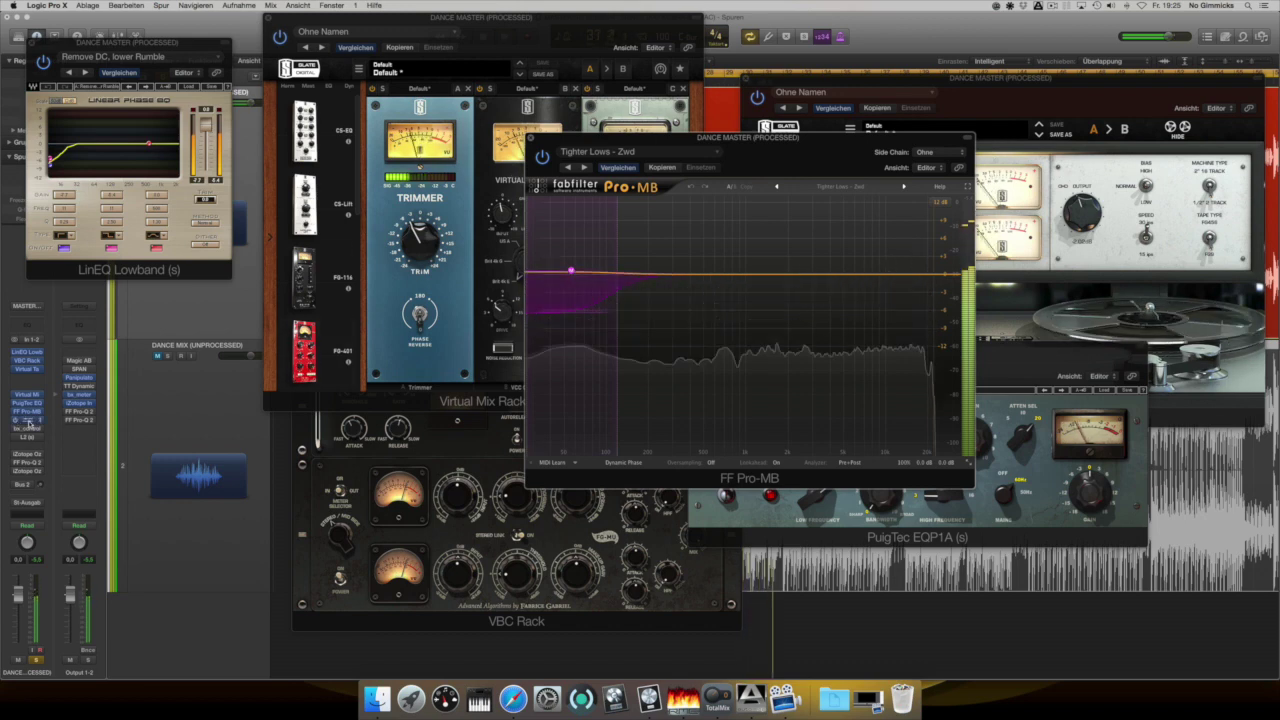
{"action": "left_click", "coordinate": [30, 422]}
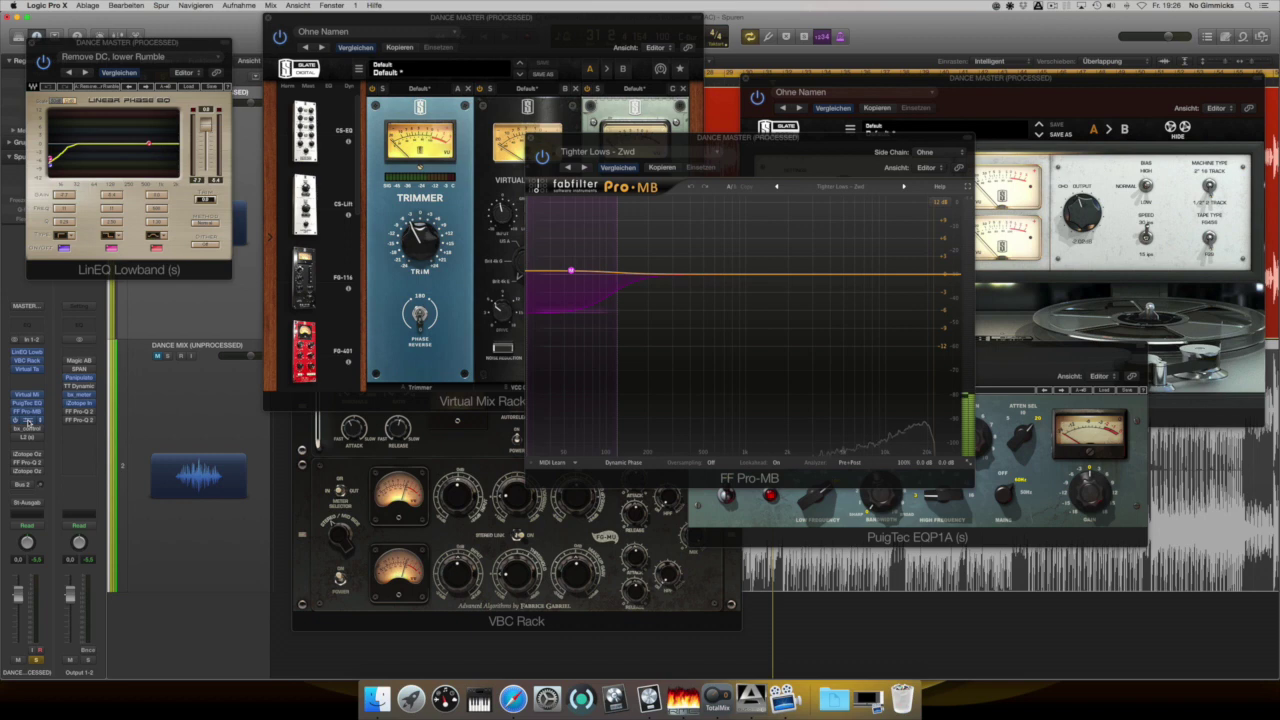
{"action": "left_click", "coordinate": [27, 420]}
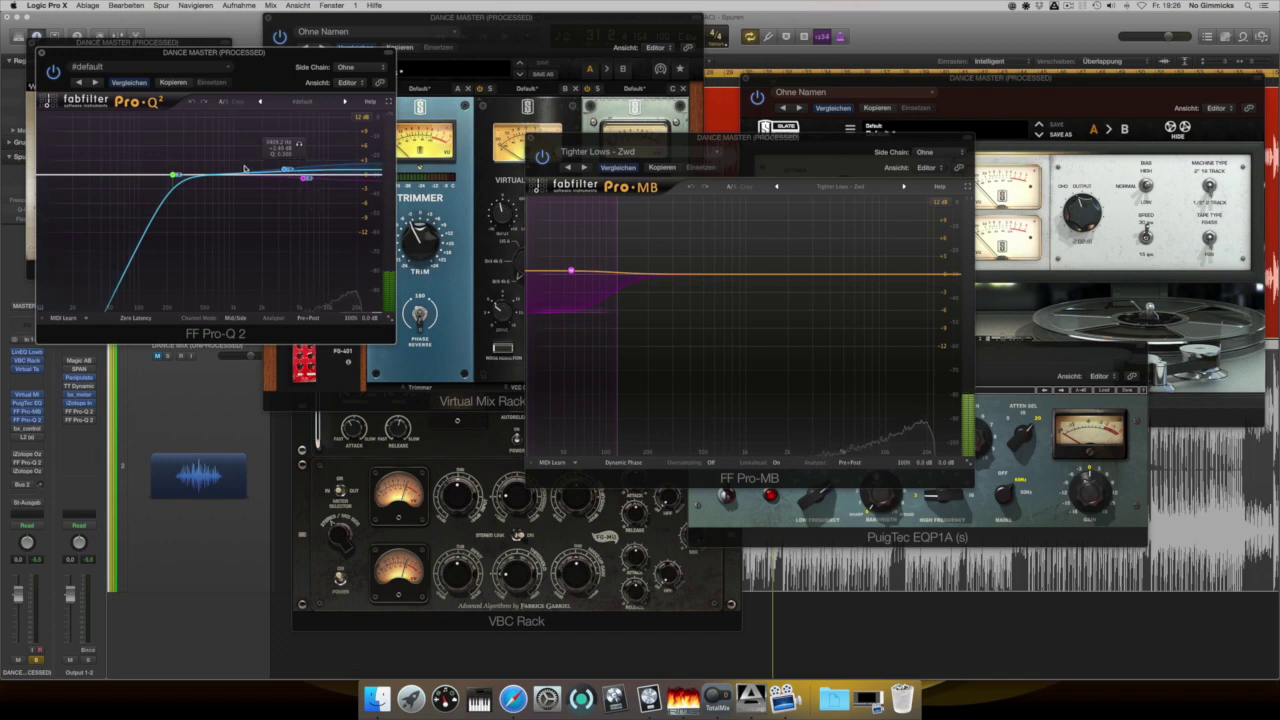
{"action": "key", "text": "space"}
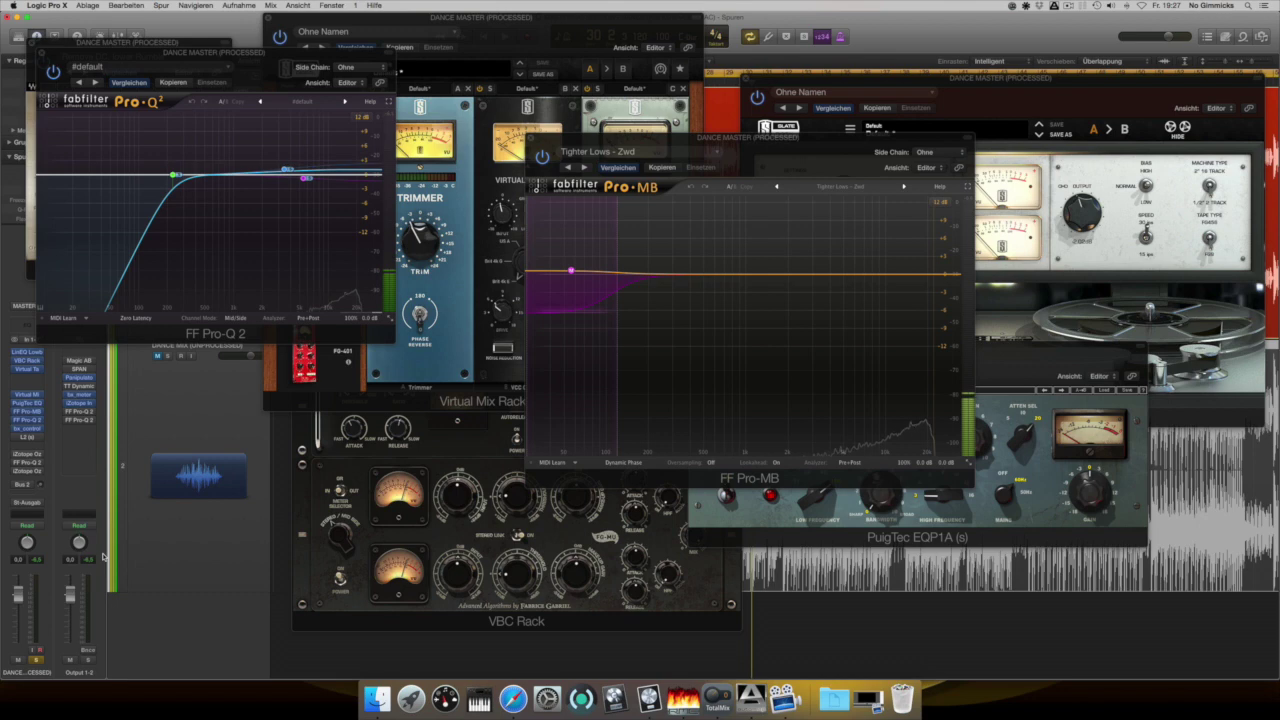
- Open bx_control V2, nudge its Stereo Width, and play the master while toggling the plug-in's bypass, leaving it on
{"action": "left_click", "coordinate": [27, 428]}
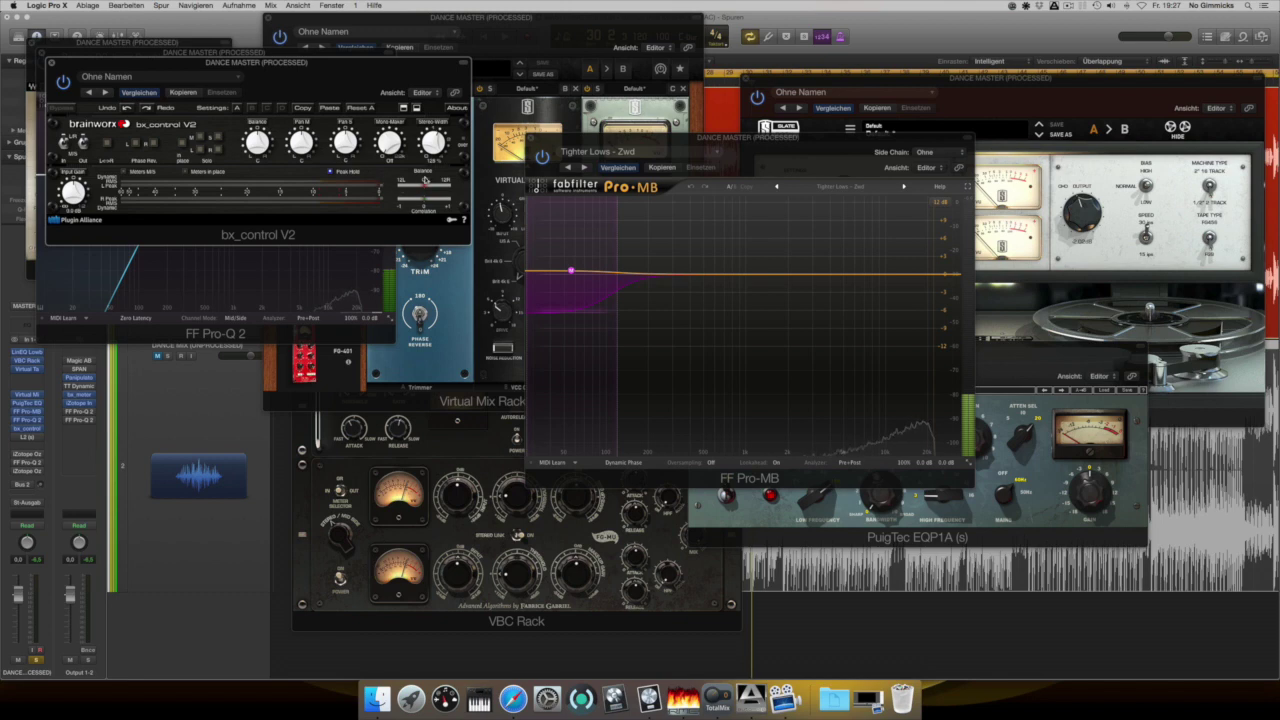
{"action": "mouse_move", "coordinate": [432, 146]}
{"action": "left_mouse_down"}
{"action": "mouse_move", "coordinate": [432, 157]}
{"action": "mouse_move", "coordinate": [434, 142]}
{"action": "left_mouse_up"}
{"action": "key", "text": "space"}
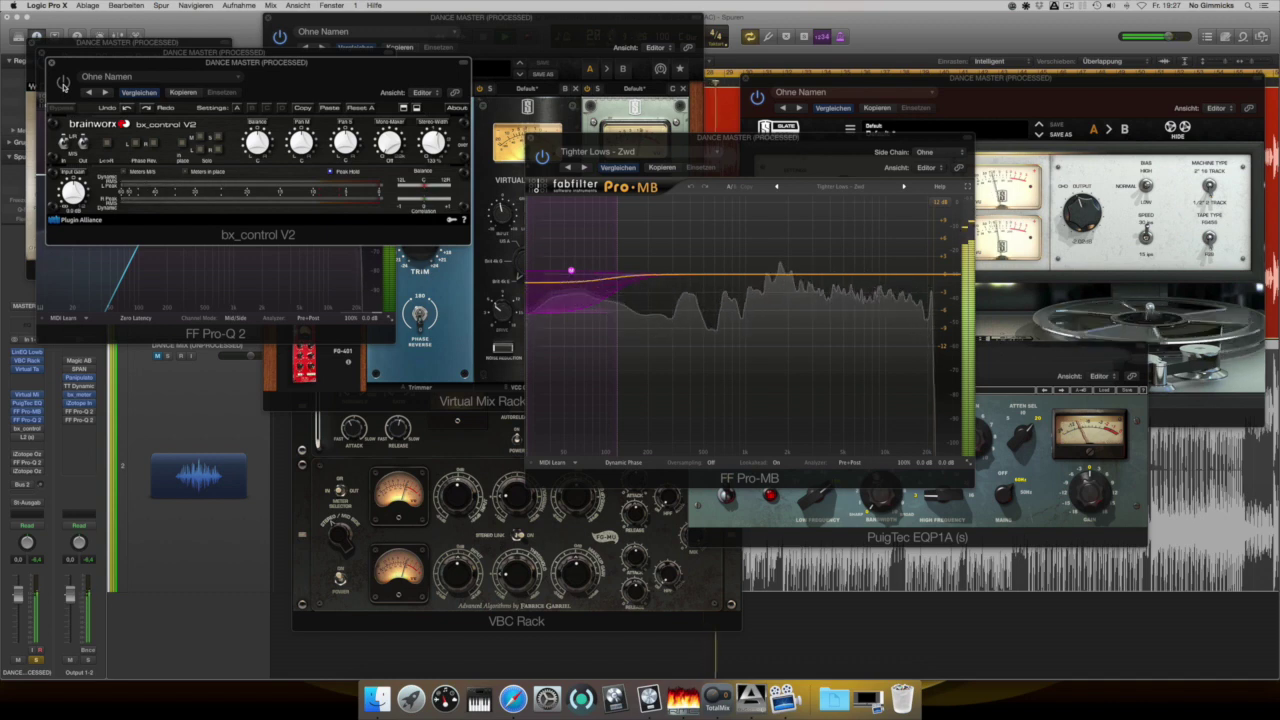
{"action": "left_click", "coordinate": [65, 86]}
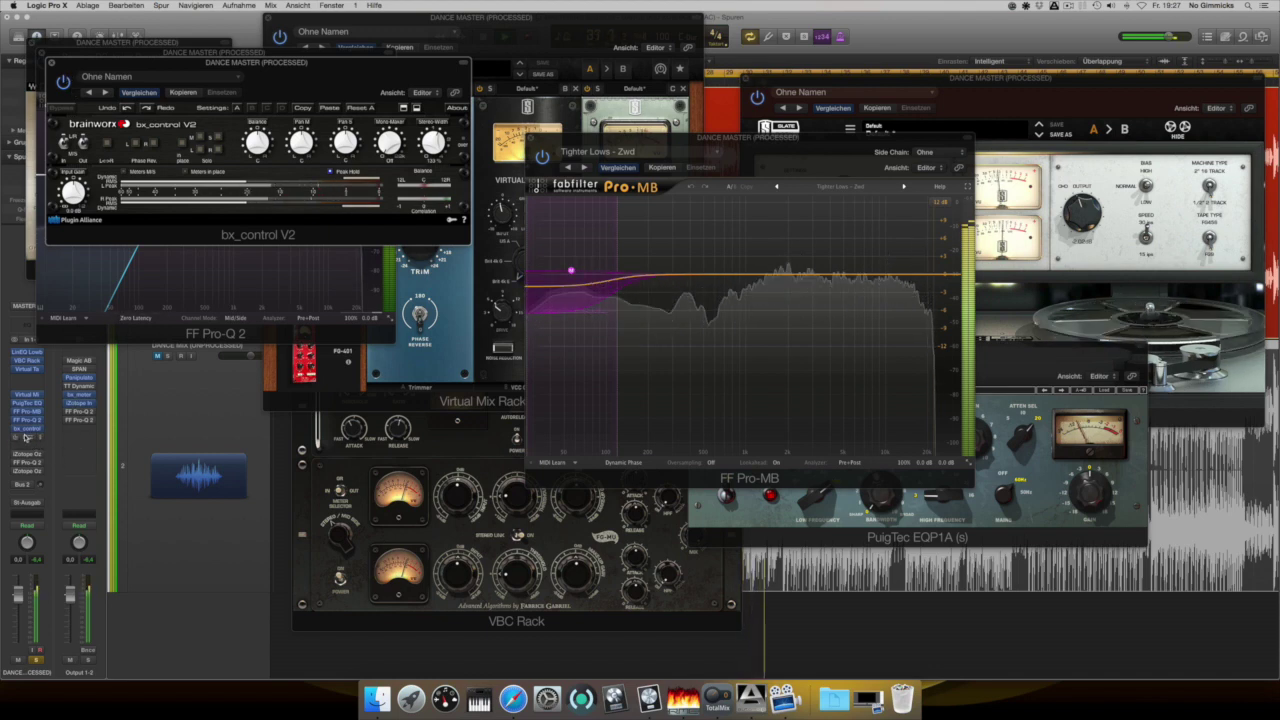
- Stop playback, open the L2 Ultramaximizer, and play the master through the limiter
{"action": "key", "text": "space"}
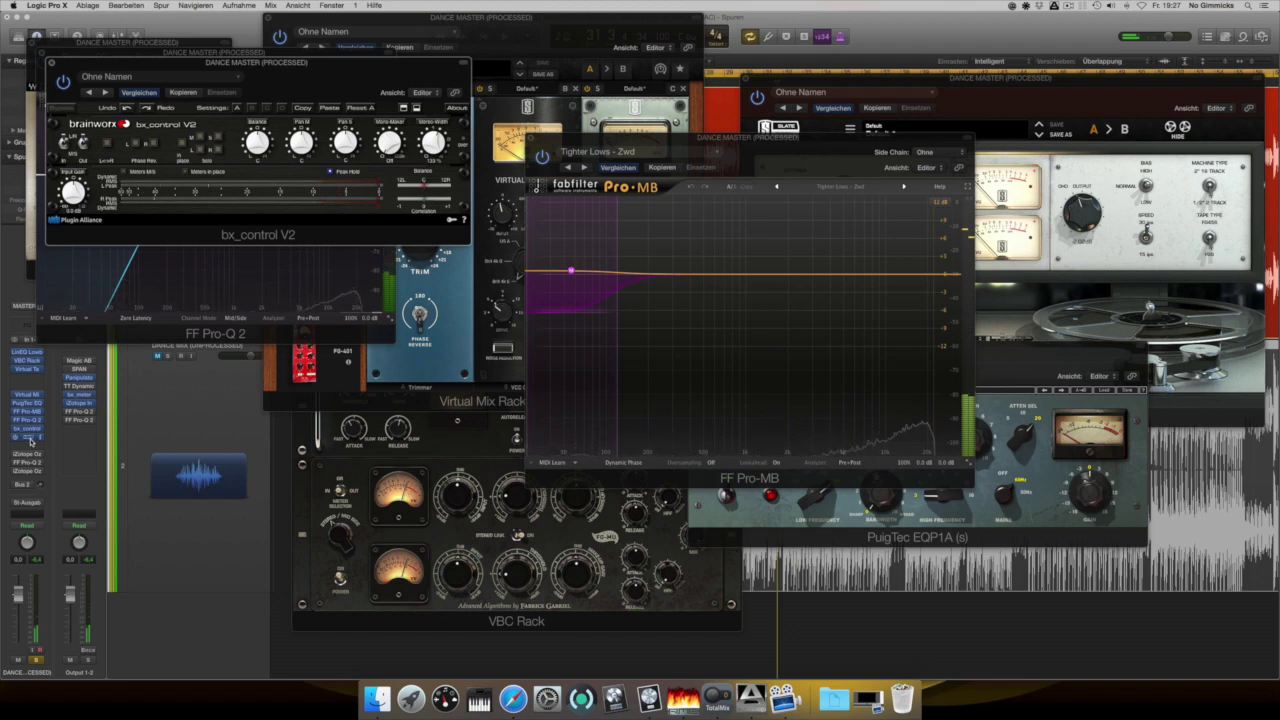
{"action": "left_click", "coordinate": [30, 440]}
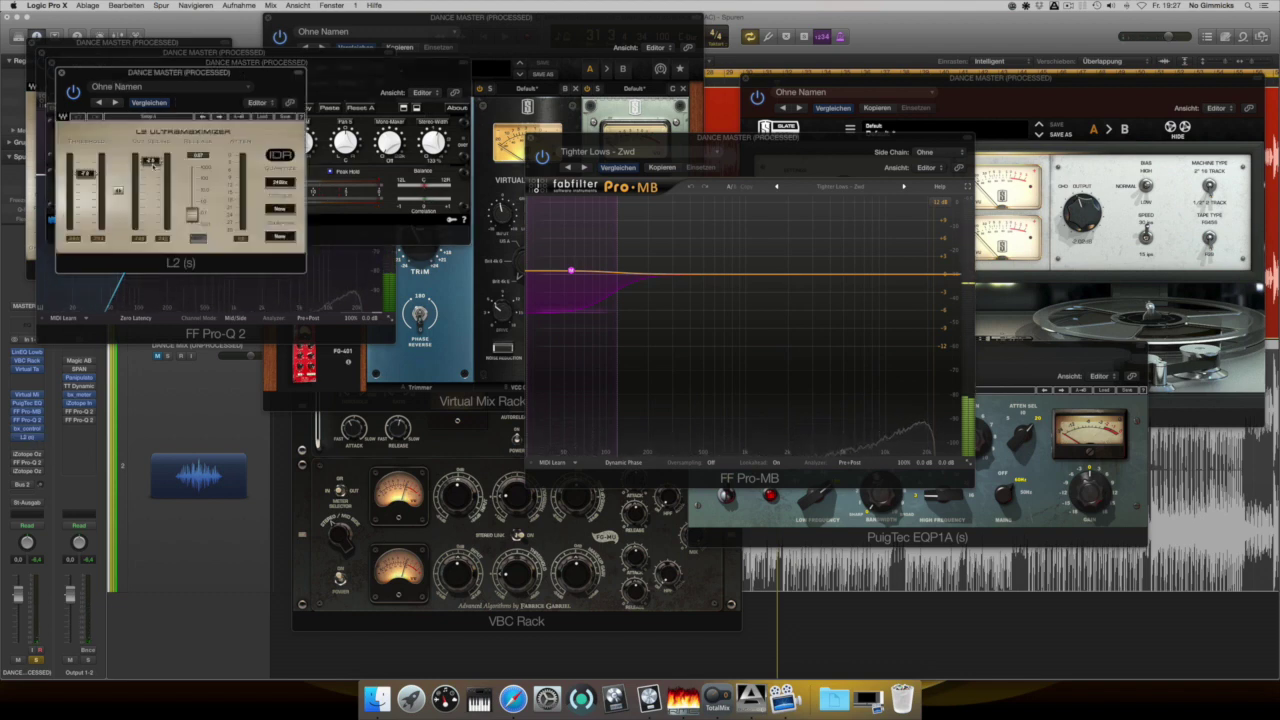
{"action": "key", "text": "space"}
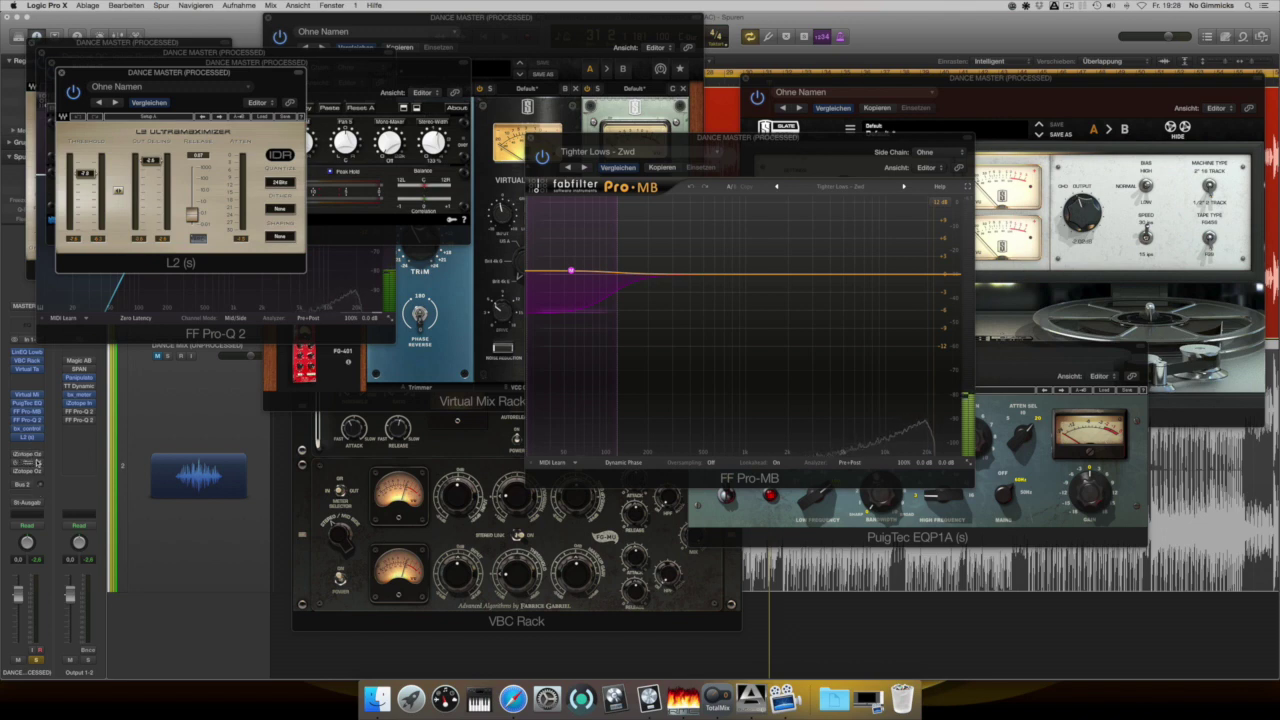
- Open the iZotope Ozone 6 Equalizer and the linear-phase FF Pro-Q 2, start playback, and place Pro-Q 2 beside the Ozone window
{"action": "left_click", "coordinate": [28, 458]}
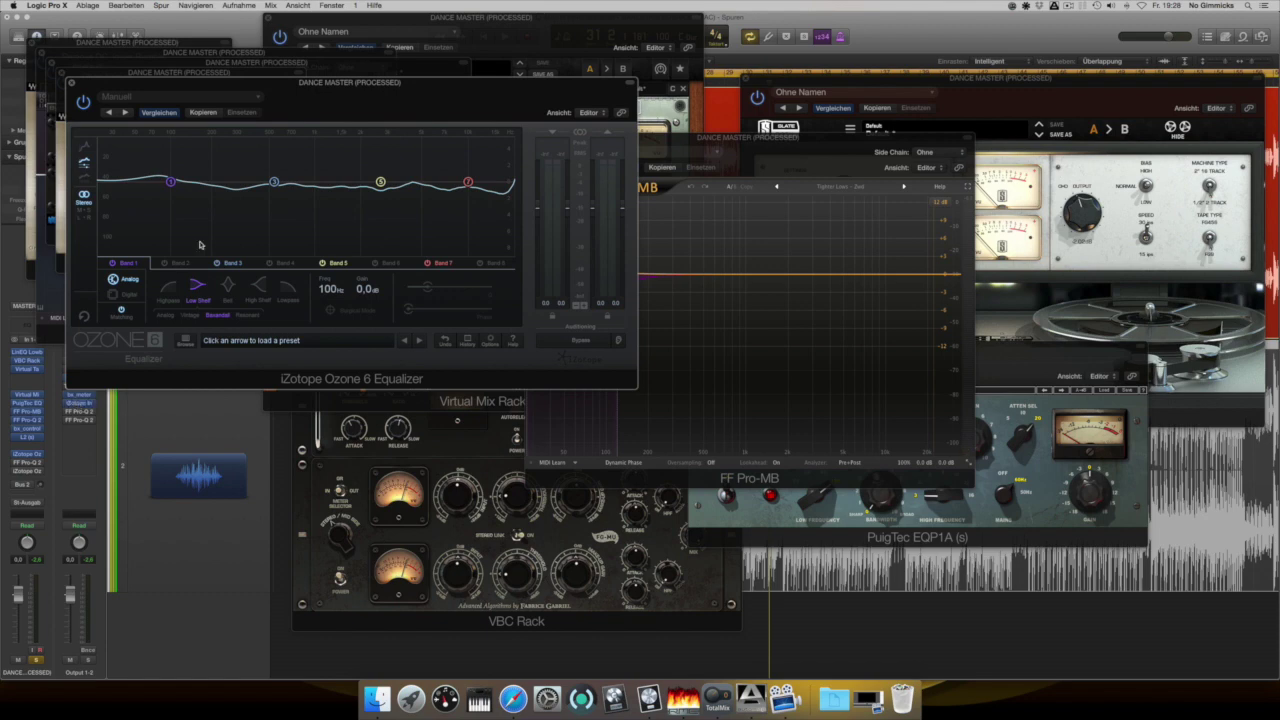
{"action": "left_click", "coordinate": [30, 463]}
{"action": "left_click", "coordinate": [29, 463]}
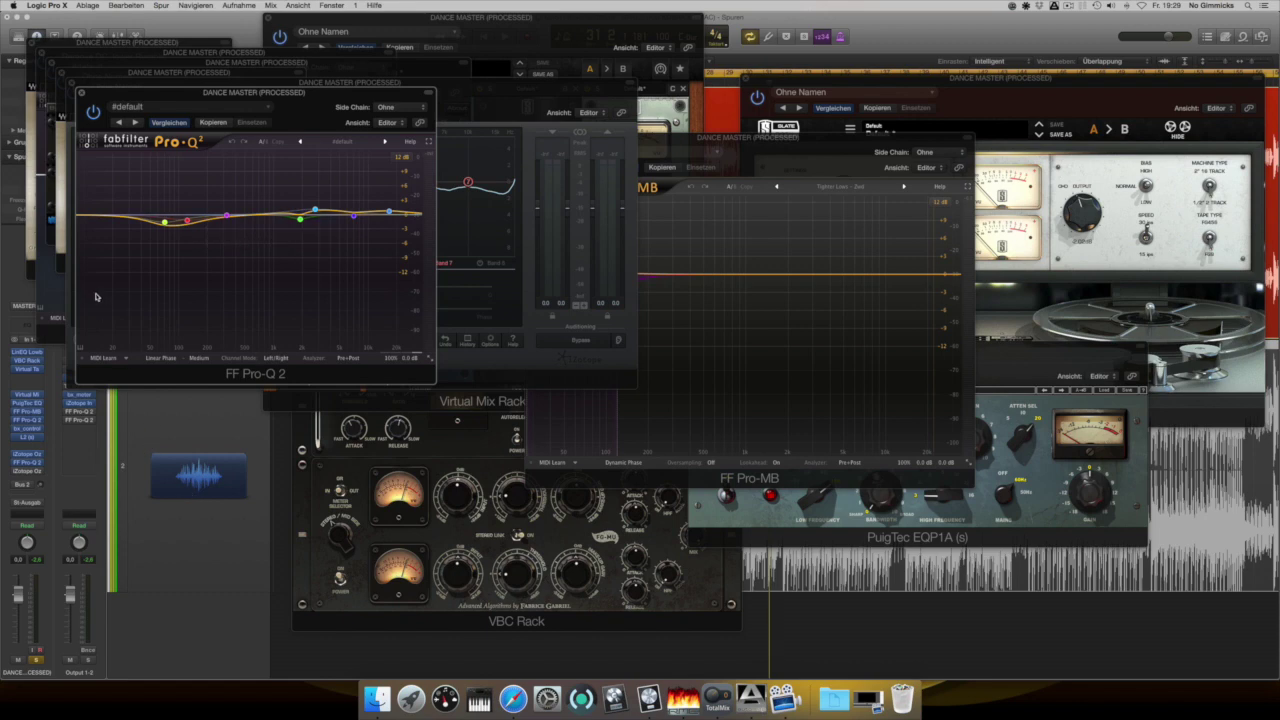
{"action": "key", "text": "space"}
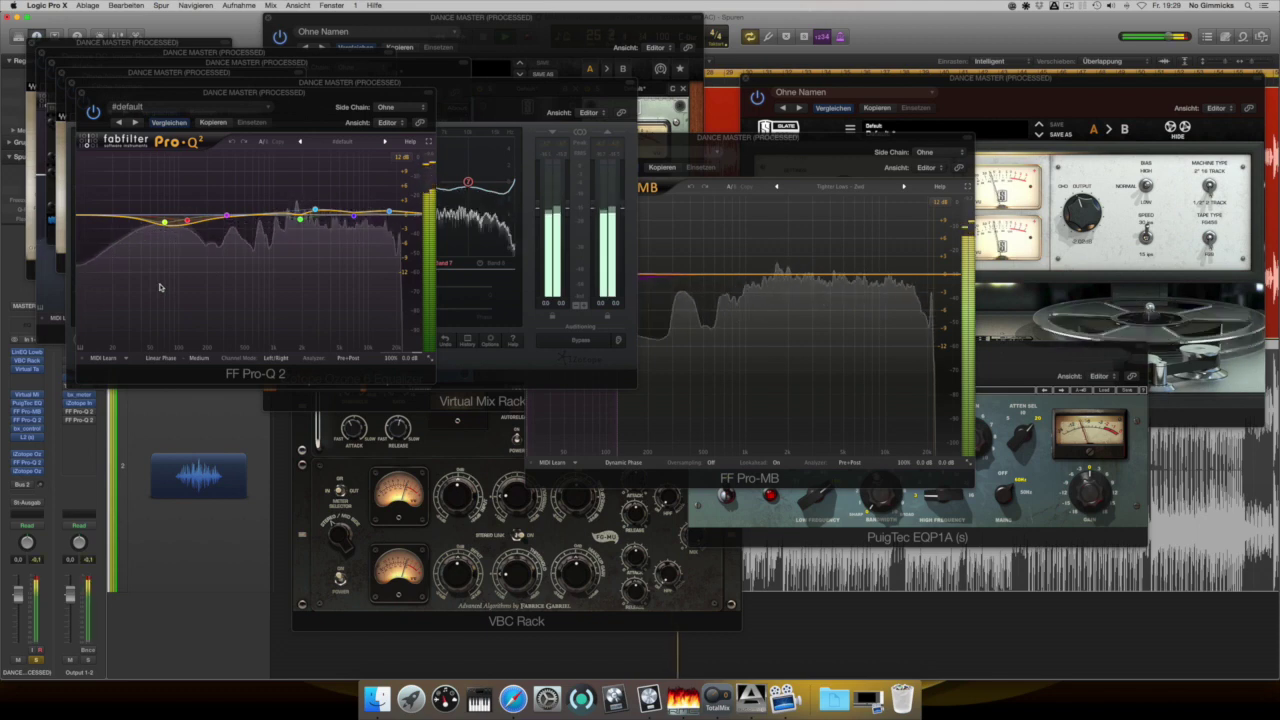
{"action": "left_click_drag", "start_coordinate": [135, 97], "coordinate": [529, 104]}
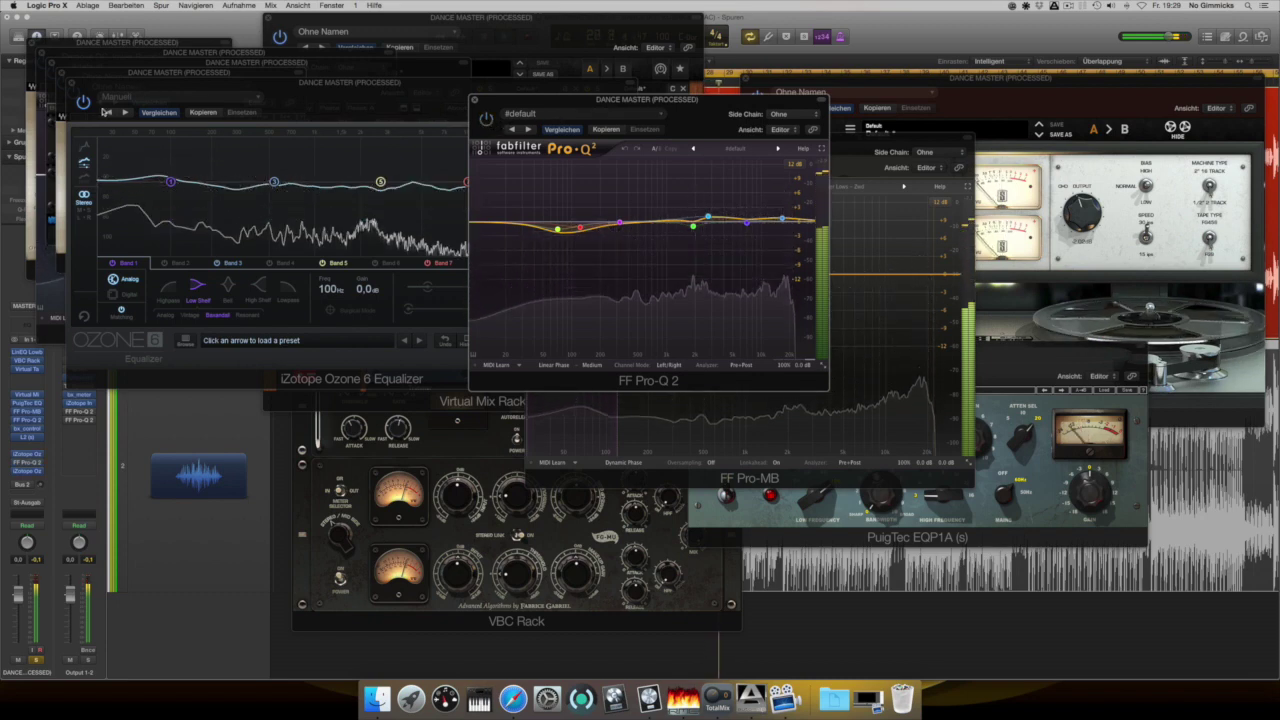
- Compare the playing master with the Ozone 6 Equalizer and linear-phase Pro-Q 2 bypassed, leaving both switched on
{"action": "left_click", "coordinate": [459, 123]}
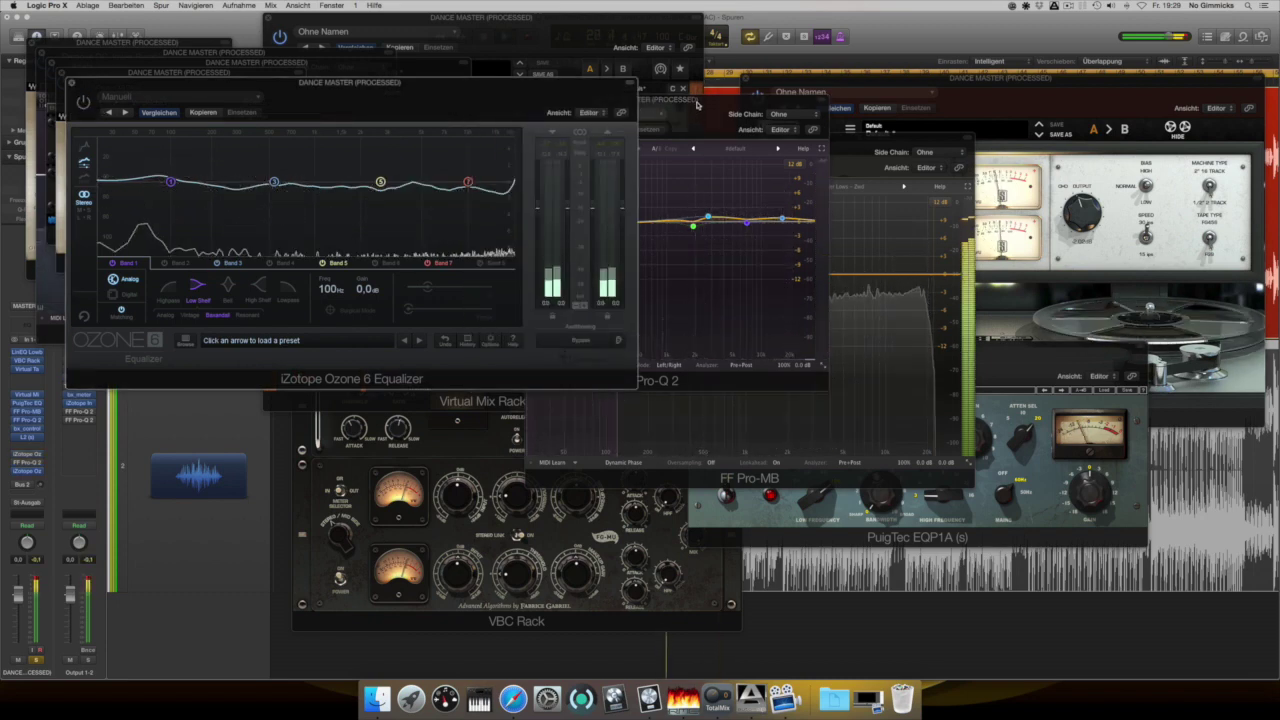
{"action": "left_click", "coordinate": [645, 168]}
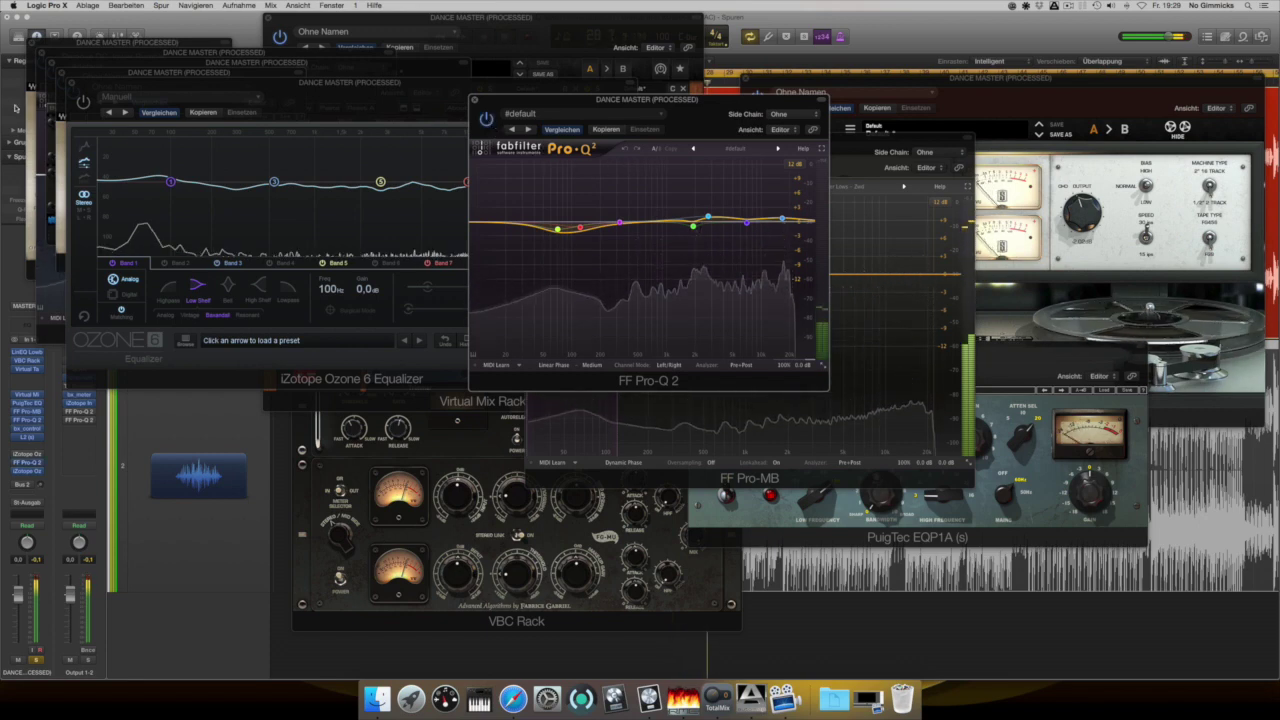
{"action": "left_click", "coordinate": [85, 104]}
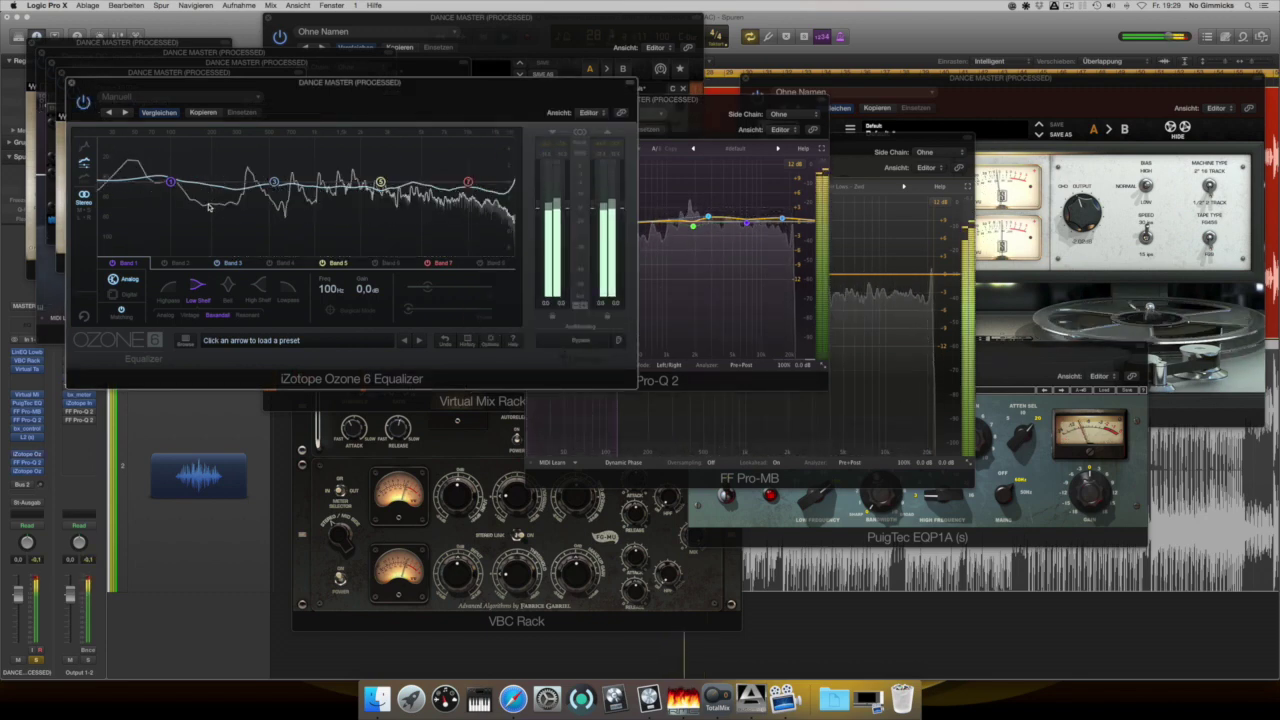
- Open the iZotope Ozone 6 Maximizer plus the bx_meter and iZotope Insight meters on Output 1-2, placing bx_meter clear of the Maximizer settings
{"action": "left_click", "coordinate": [29, 472]}
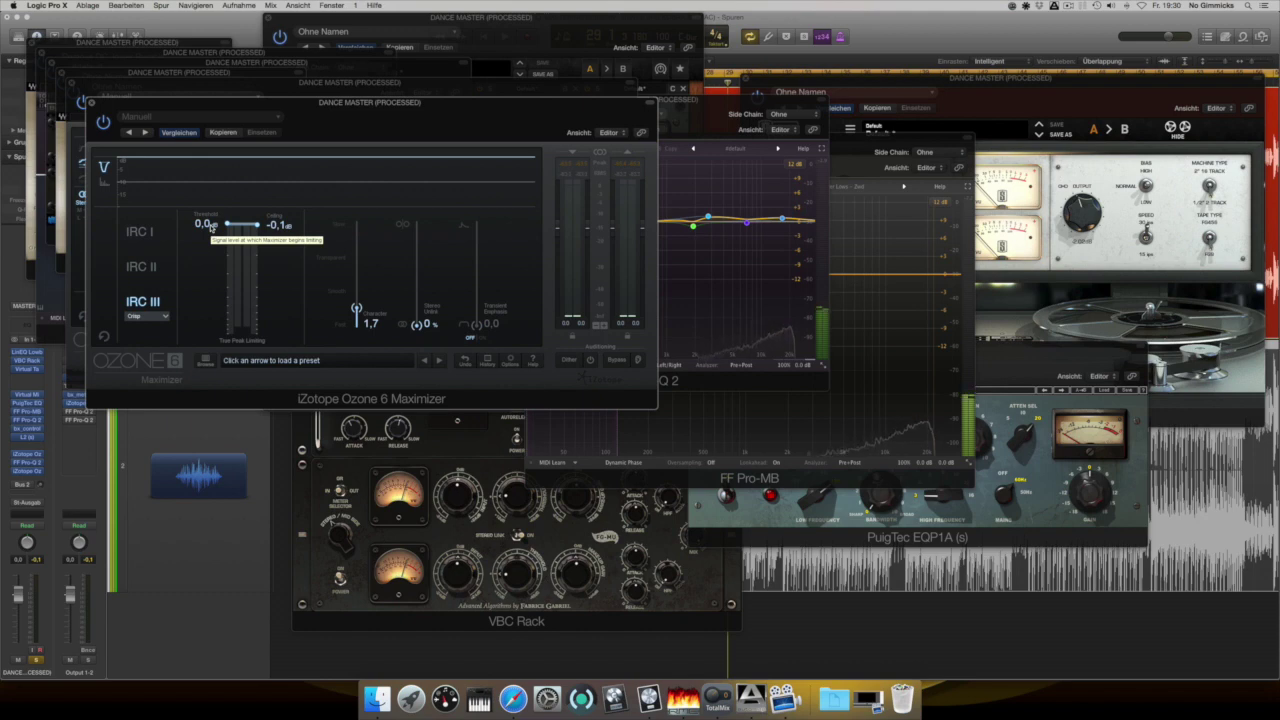
{"action": "left_click", "coordinate": [78, 397]}
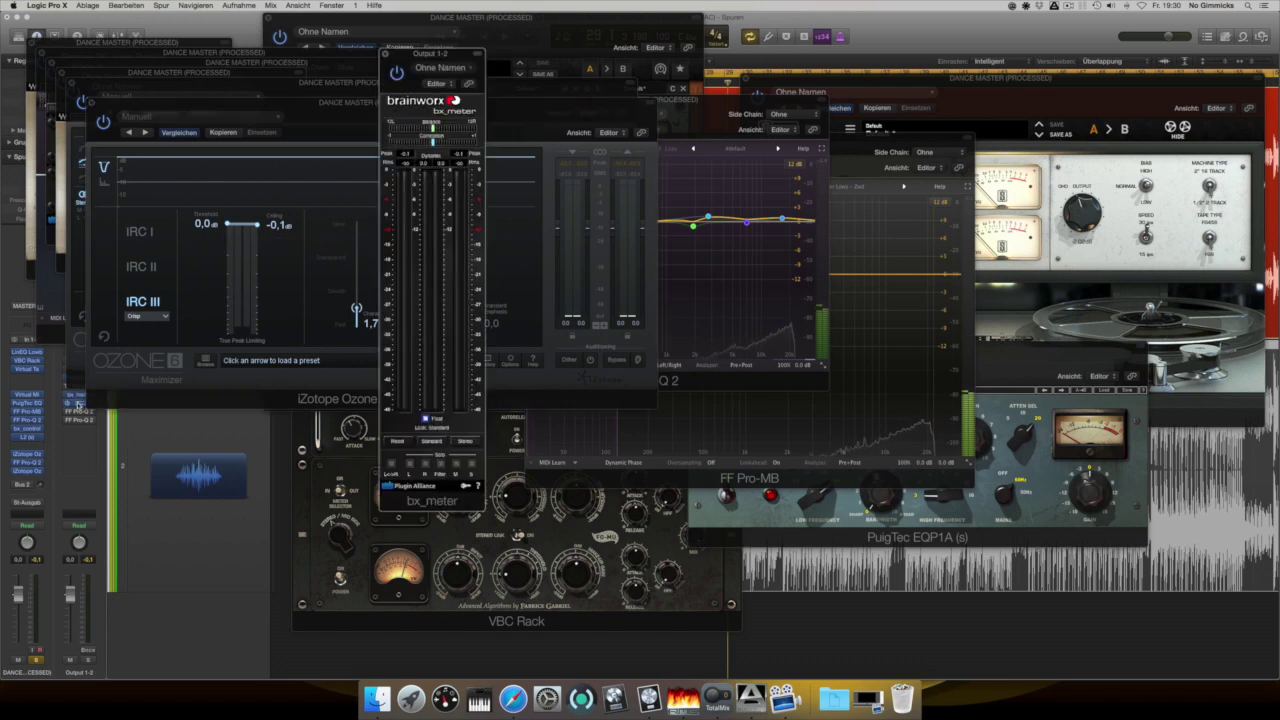
{"action": "left_click", "coordinate": [79, 404]}
{"action": "left_click_drag", "start_coordinate": [430, 62], "coordinate": [576, 214]}
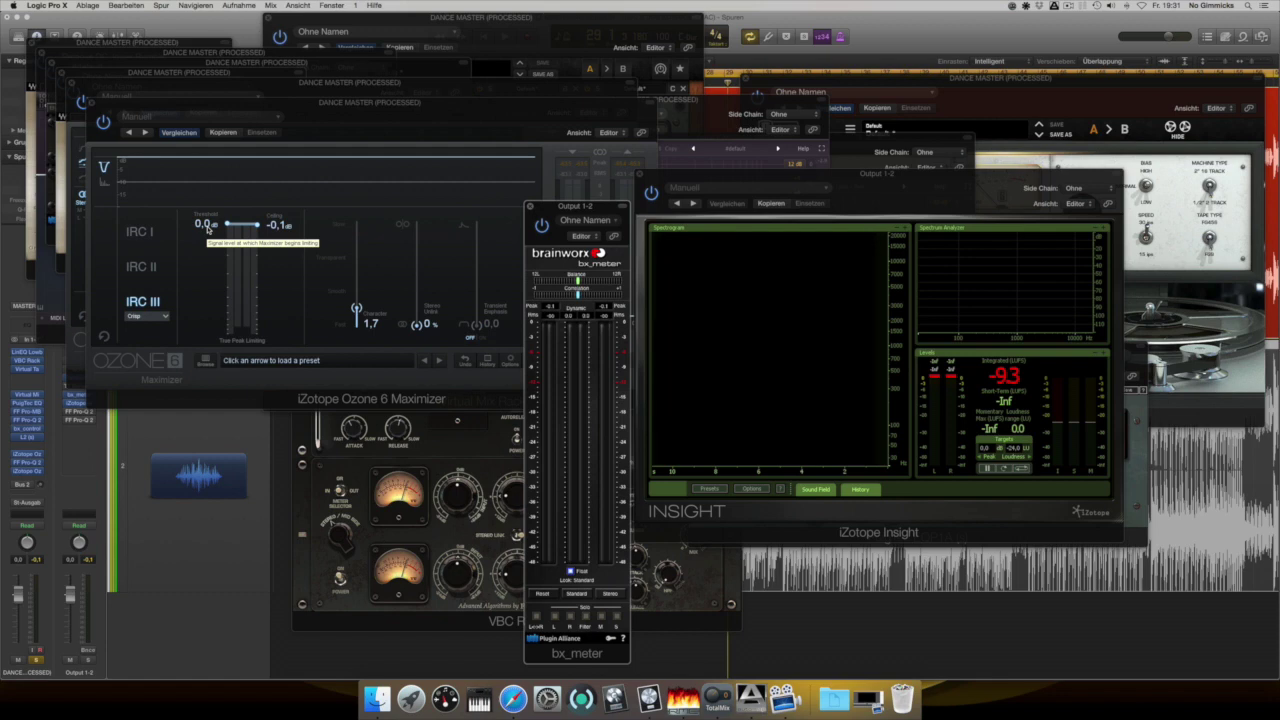
- Set the Ozone 6 Maximizer's threshold to -8.8 dB during playback, check the loudness meters, and stop playback
{"action": "key", "text": "space"}
{"action": "left_click_drag", "start_coordinate": [208, 228], "coordinate": [200, 310]}
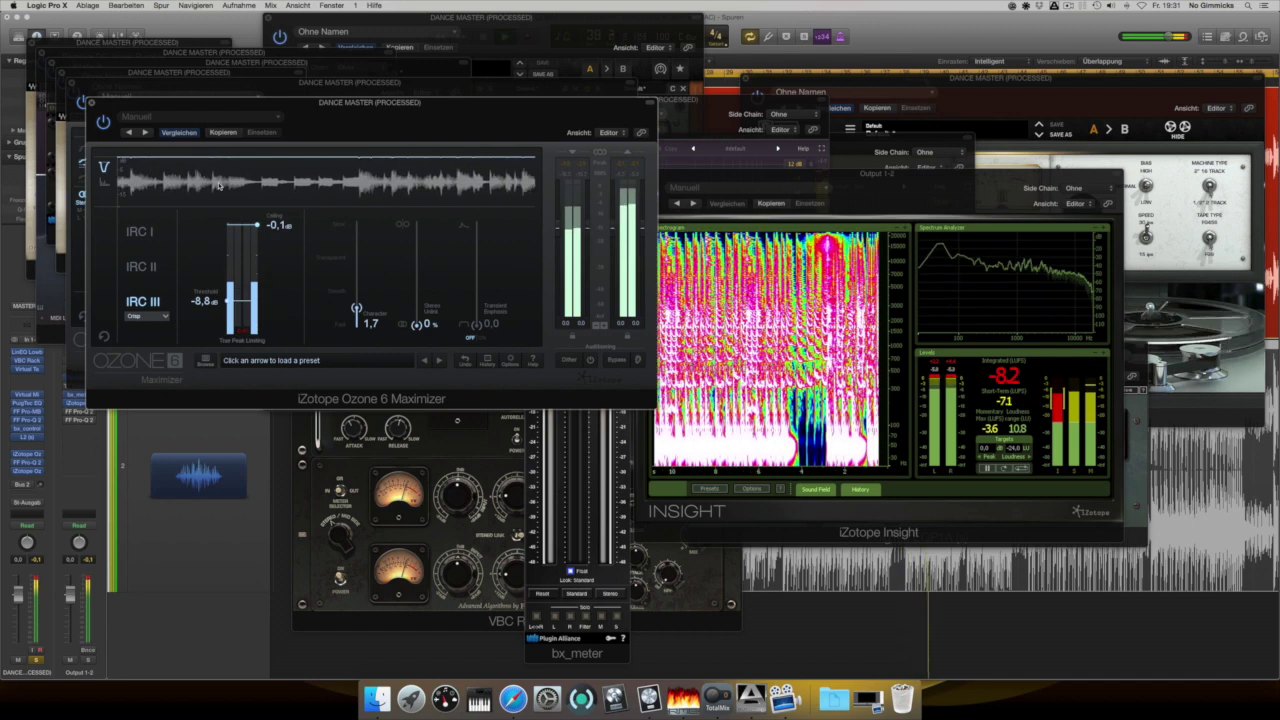
{"action": "key", "text": "space"}
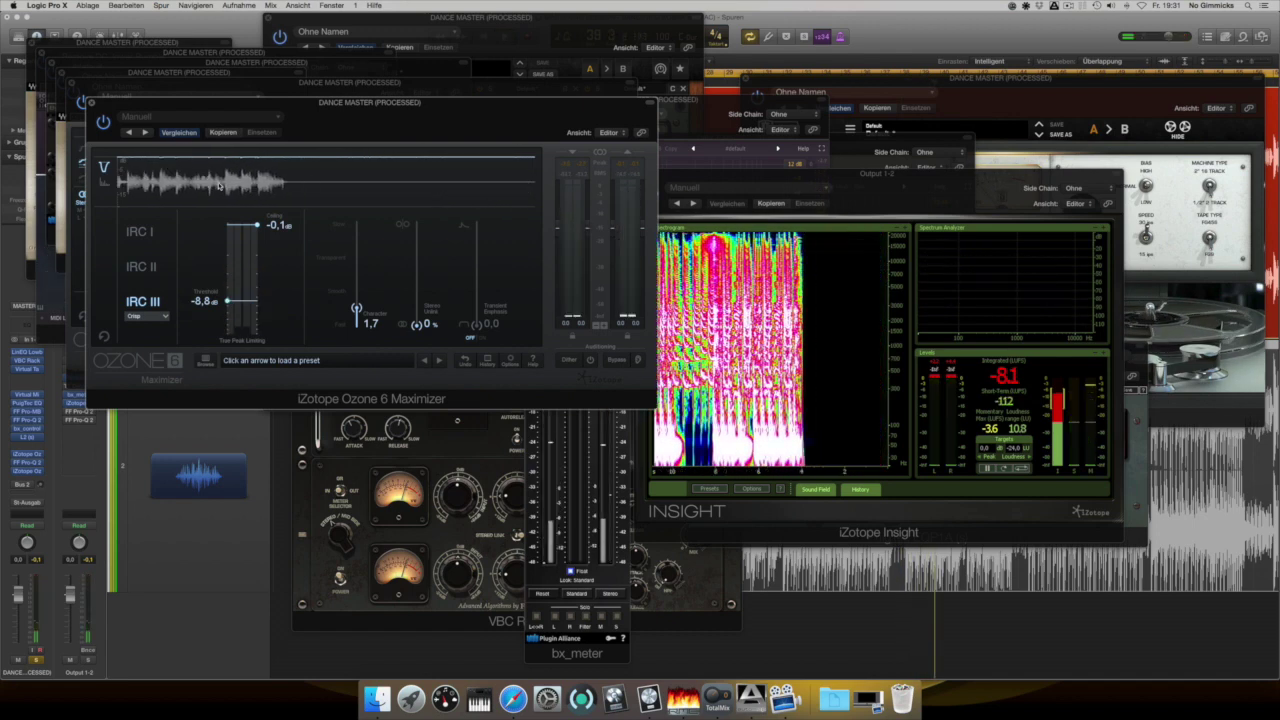